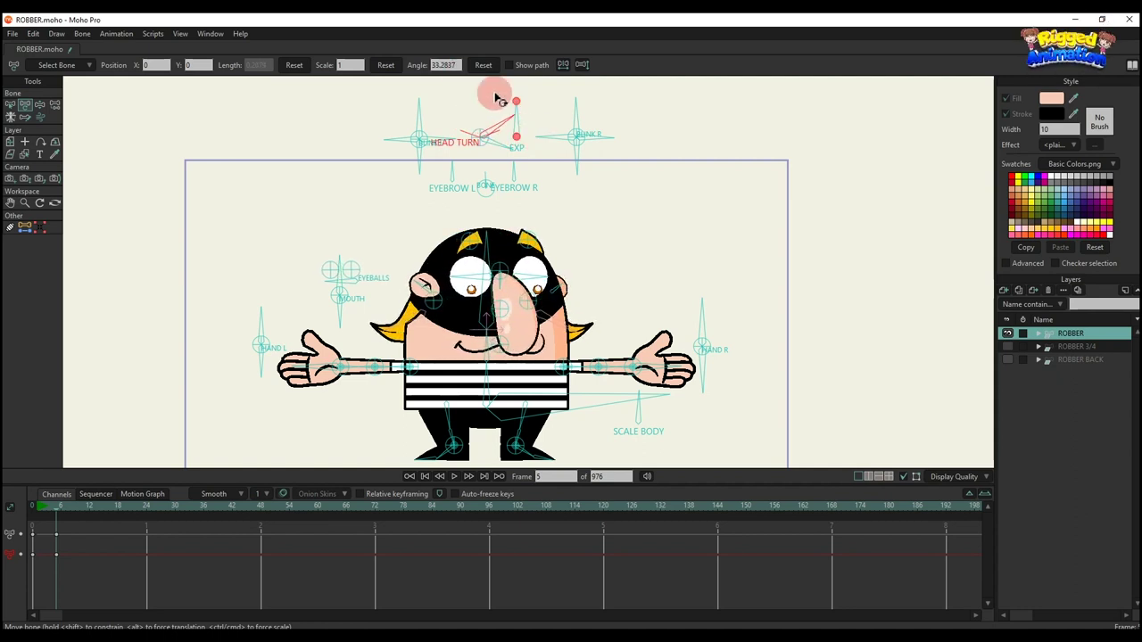
Test the HEAD TURN control by rotating its bones, and reset the bone angle to return the head to neutral.
{"action": "left_click", "coordinate": [482, 69]}
{"action": "left_click_drag", "start_coordinate": [421, 119], "coordinate": [487, 159]}
{"action": "left_click", "coordinate": [489, 69]}
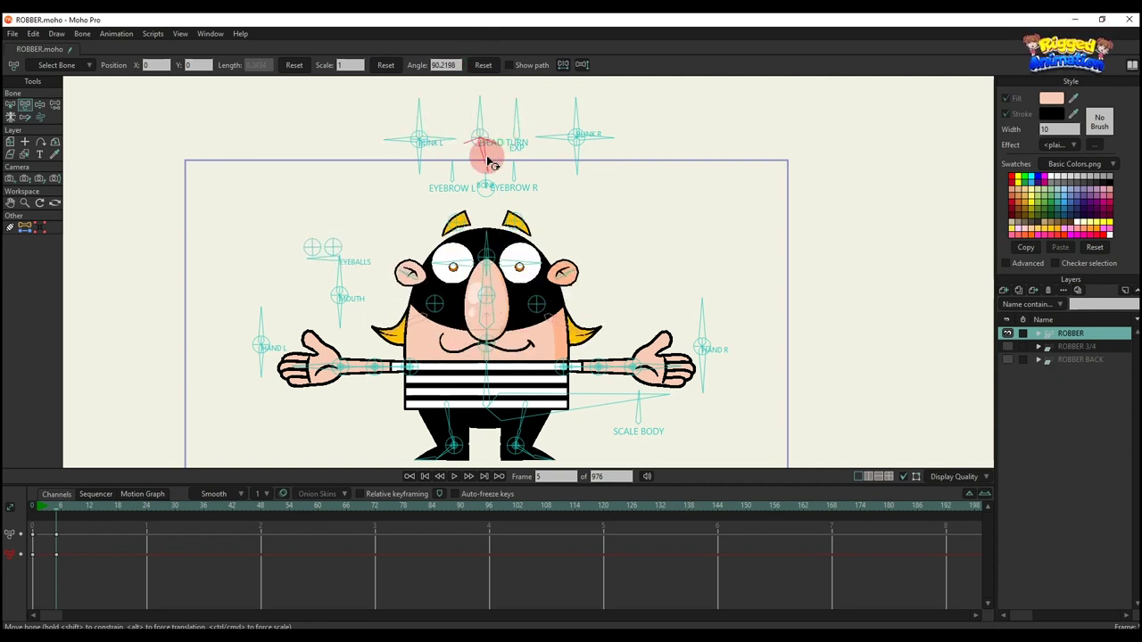
{"action": "left_click", "coordinate": [483, 69]}
Test the left eye's blink by rotating the BLINK L control bone, and reset its angle.
{"action": "left_click_drag", "start_coordinate": [400, 143], "coordinate": [437, 183]}
{"action": "left_click", "coordinate": [483, 70]}
{"action": "left_click", "coordinate": [483, 69]}
{"action": "left_click", "coordinate": [481, 68]}
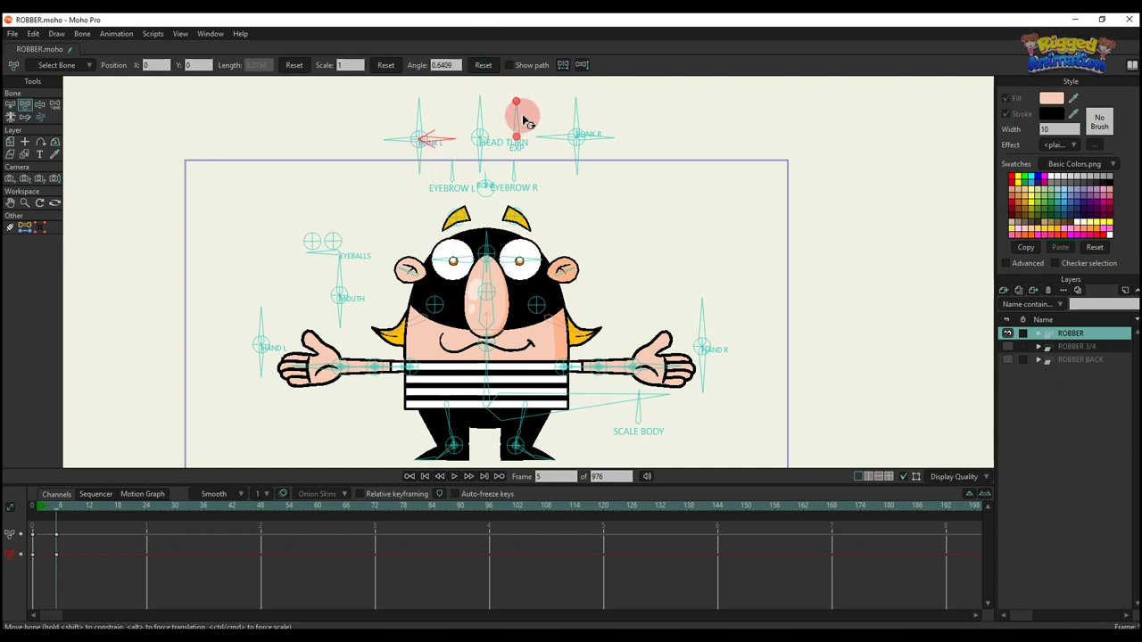
Test the right eye's lids by rotating the BLINK R control bones one after another, resetting each bone's angle.
{"action": "left_click_drag", "start_coordinate": [573, 120], "coordinate": [563, 188]}
{"action": "left_click", "coordinate": [483, 65]}
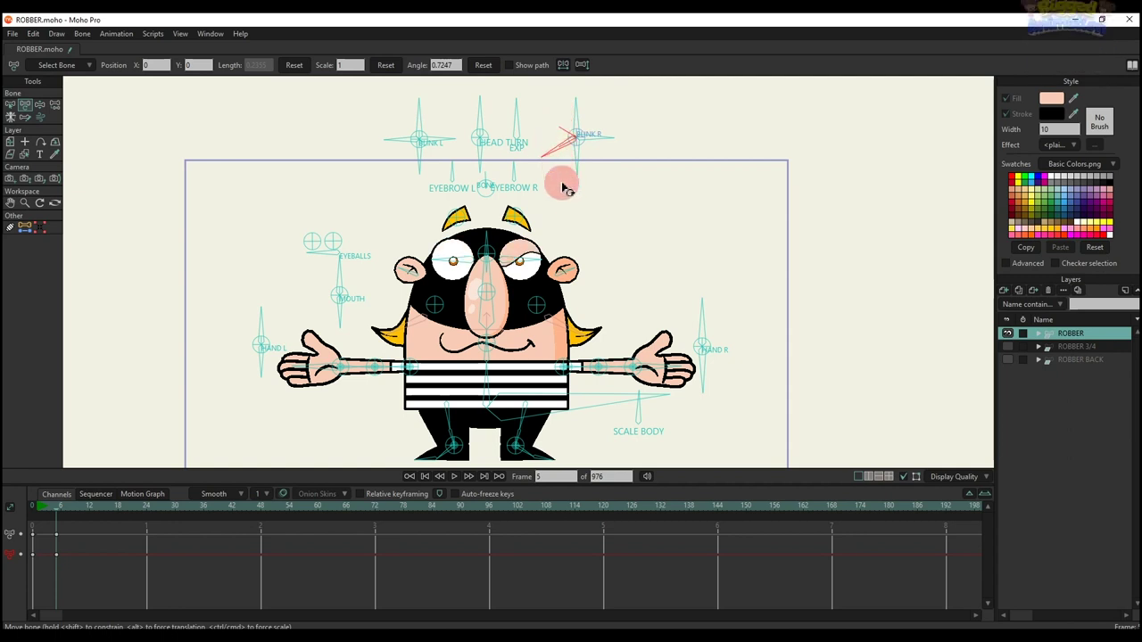
{"action": "left_click", "coordinate": [483, 65]}
{"action": "left_click_drag", "start_coordinate": [546, 141], "coordinate": [598, 178]}
{"action": "left_click", "coordinate": [483, 69]}
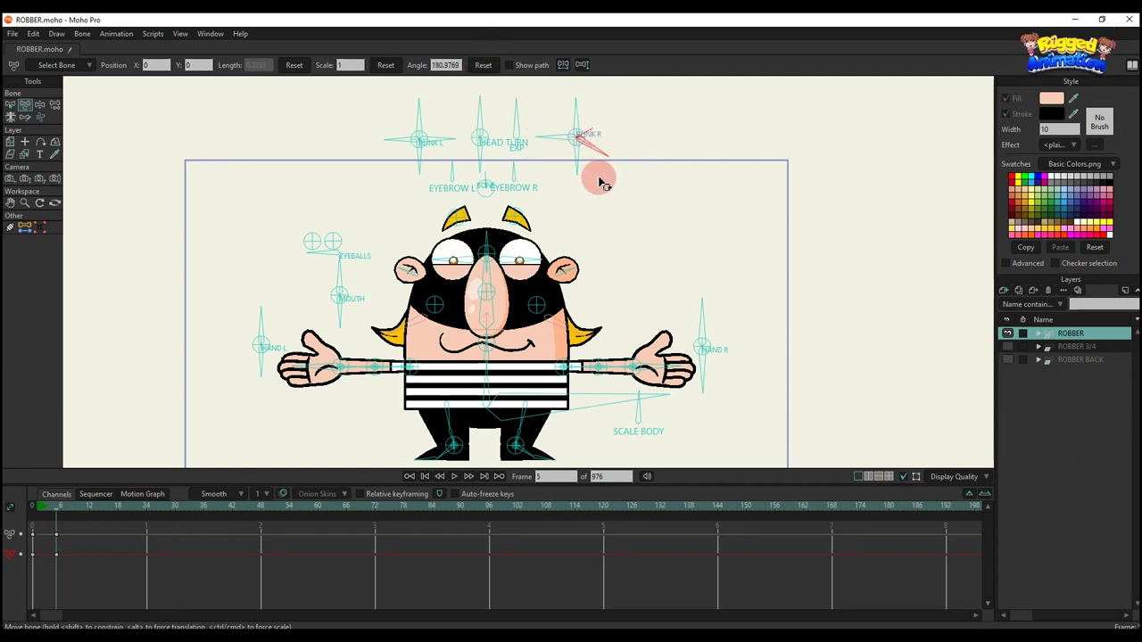
{"action": "left_click", "coordinate": [483, 65]}
Rotate the EXP bone to different angles between short playbacks, keying several eye expressions up to frame 113.
{"action": "scroll", "coordinate": [517, 140], "scroll_direction": "up", "scroll_amount": 2}
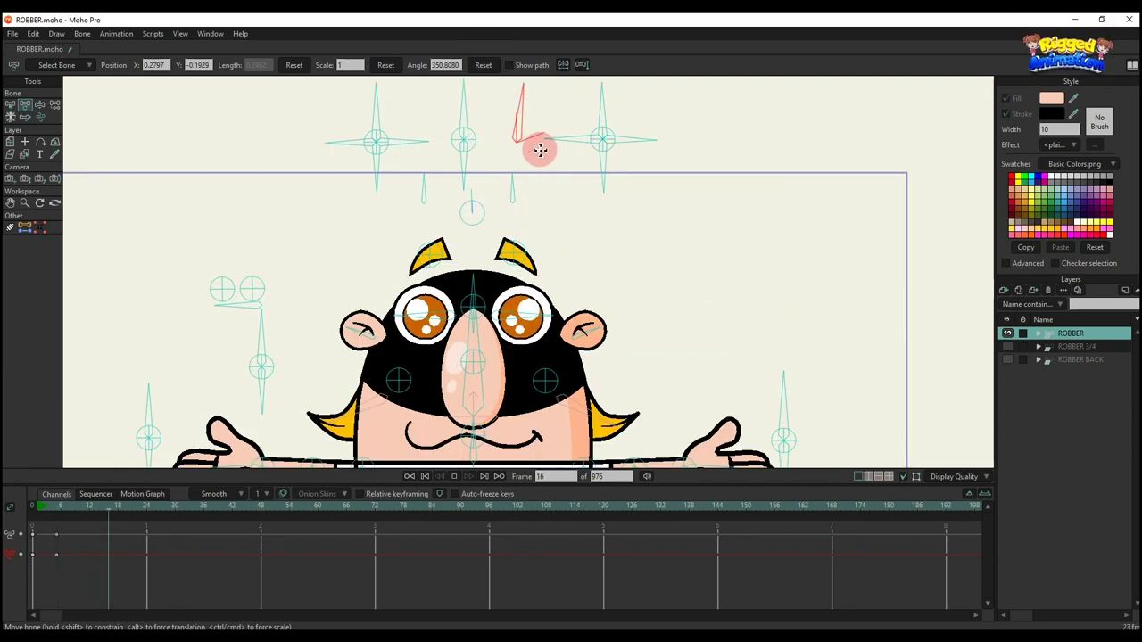
{"action": "key", "text": "space"}
{"action": "left_click_drag", "start_coordinate": [523, 101], "coordinate": [563, 139]}
{"action": "key", "text": "space"}
{"action": "key", "text": "space"}
{"action": "key", "text": "space"}
{"action": "key", "text": "space"}
{"action": "key", "text": "space"}
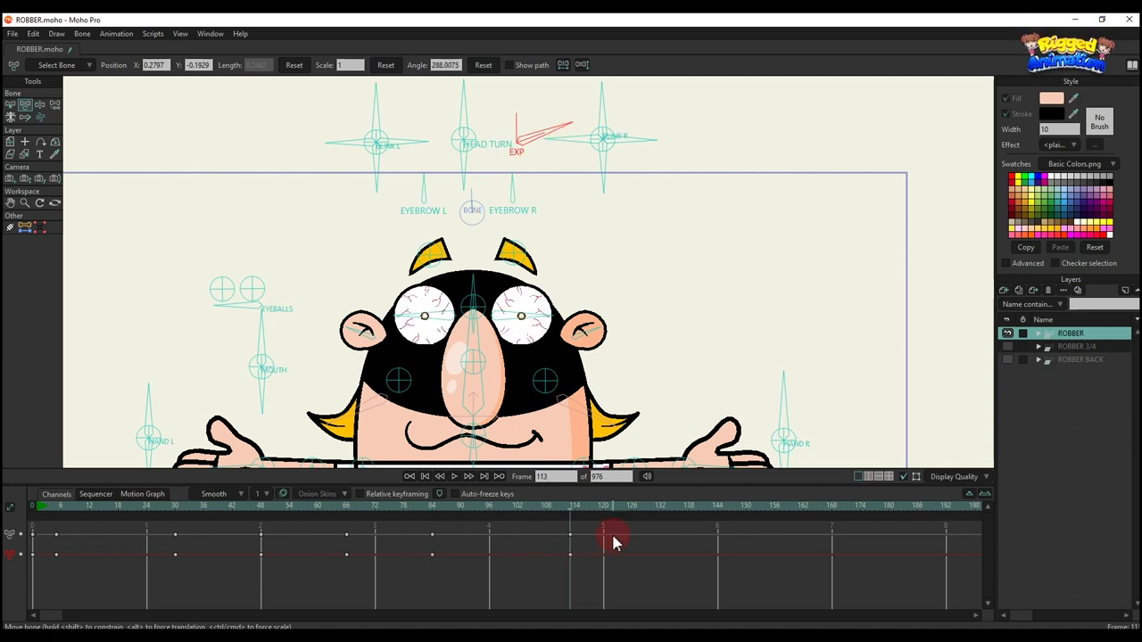
Delete all the expression keyframes from the timeline and return to frame 5.
{"action": "left_click_drag", "start_coordinate": [626, 591], "coordinate": [4, 489]}
{"action": "key", "text": "BackSpace"}
{"action": "left_click", "coordinate": [56, 506]}
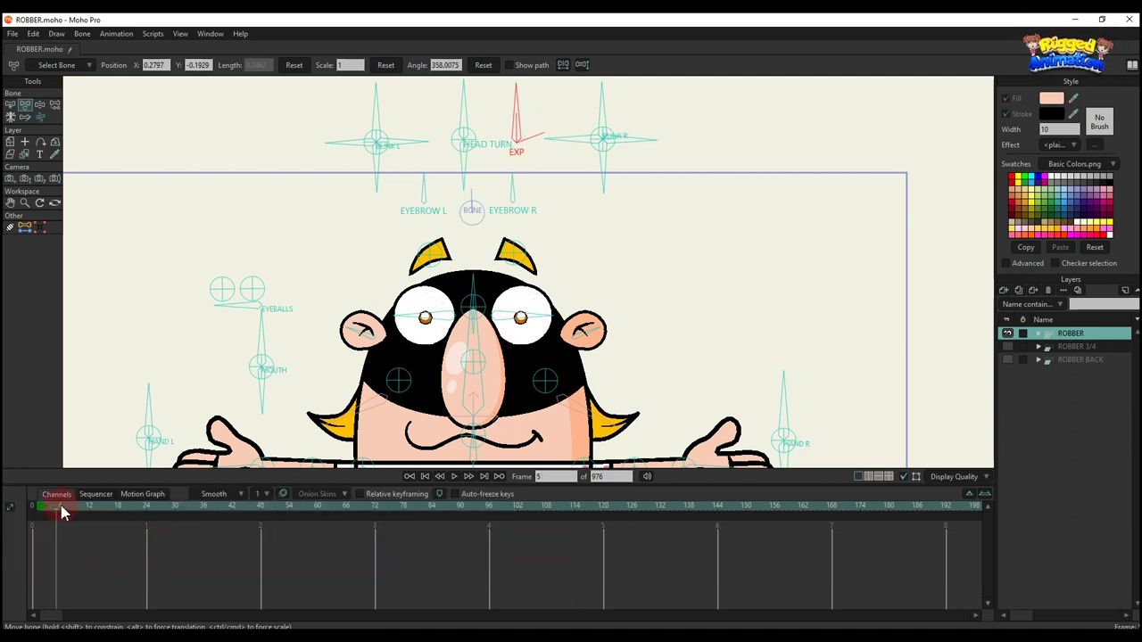
Rotate the EYEBROW L and EYEBROW R control bones inward and reposition both eyebrows with their round position bones.
{"action": "left_click", "coordinate": [436, 178]}
{"action": "left_click_drag", "start_coordinate": [428, 196], "coordinate": [491, 220]}
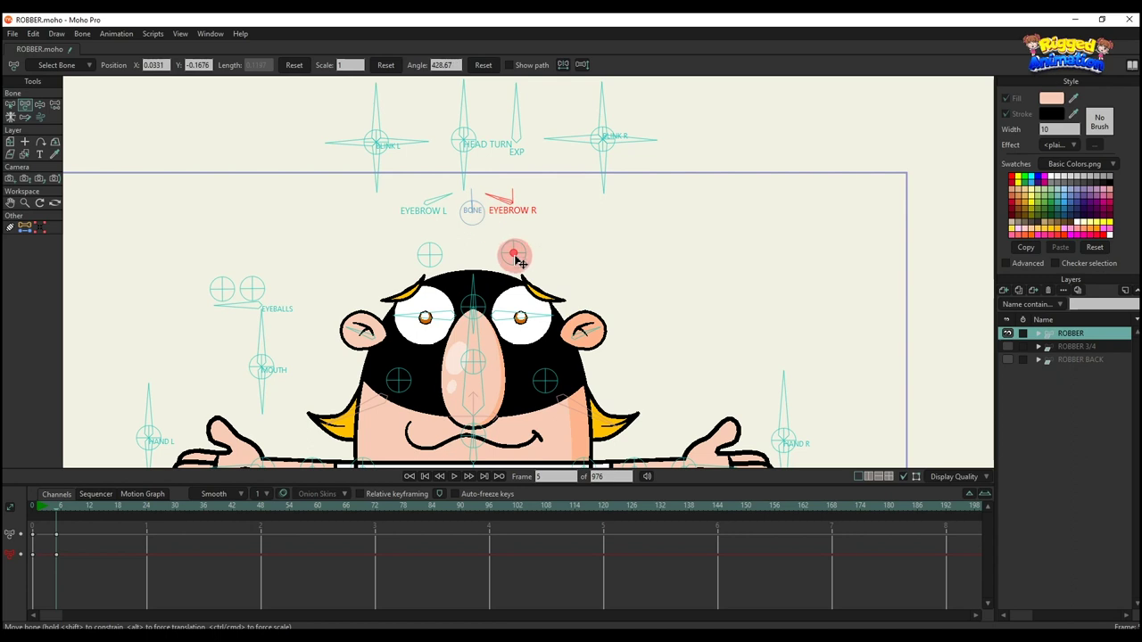
{"action": "left_click_drag", "start_coordinate": [519, 260], "coordinate": [439, 245]}
Delete all the eyebrow keyframes to restore the neutral eyebrows.
{"action": "left_click_drag", "start_coordinate": [125, 565], "coordinate": [5, 482]}
{"action": "key", "text": "Insert"}
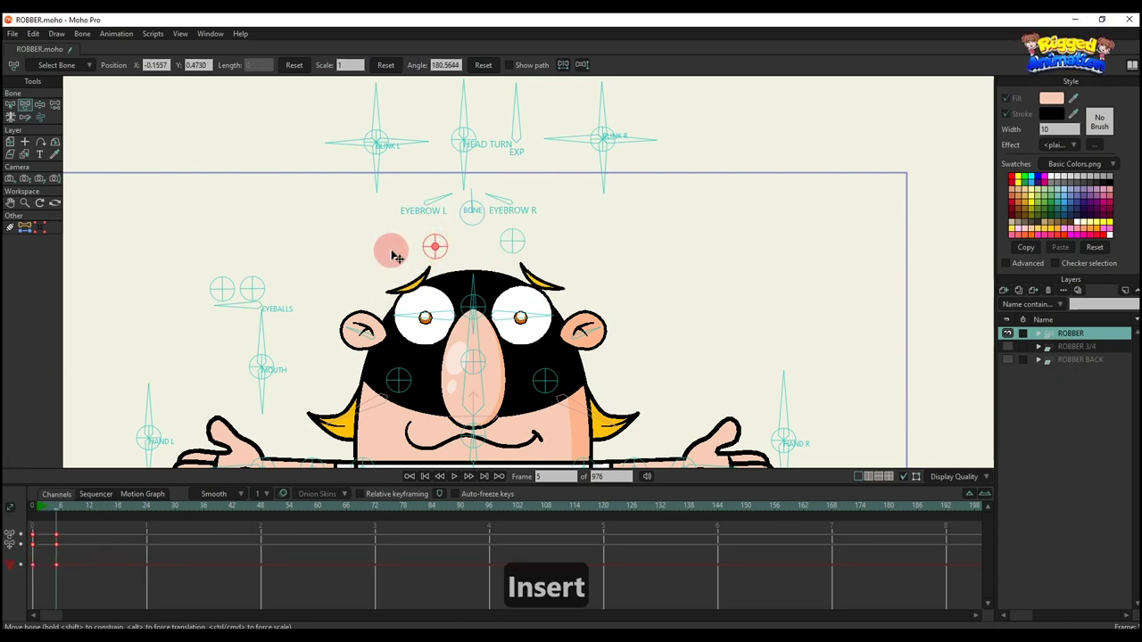
{"action": "key", "text": "BackSpace"}
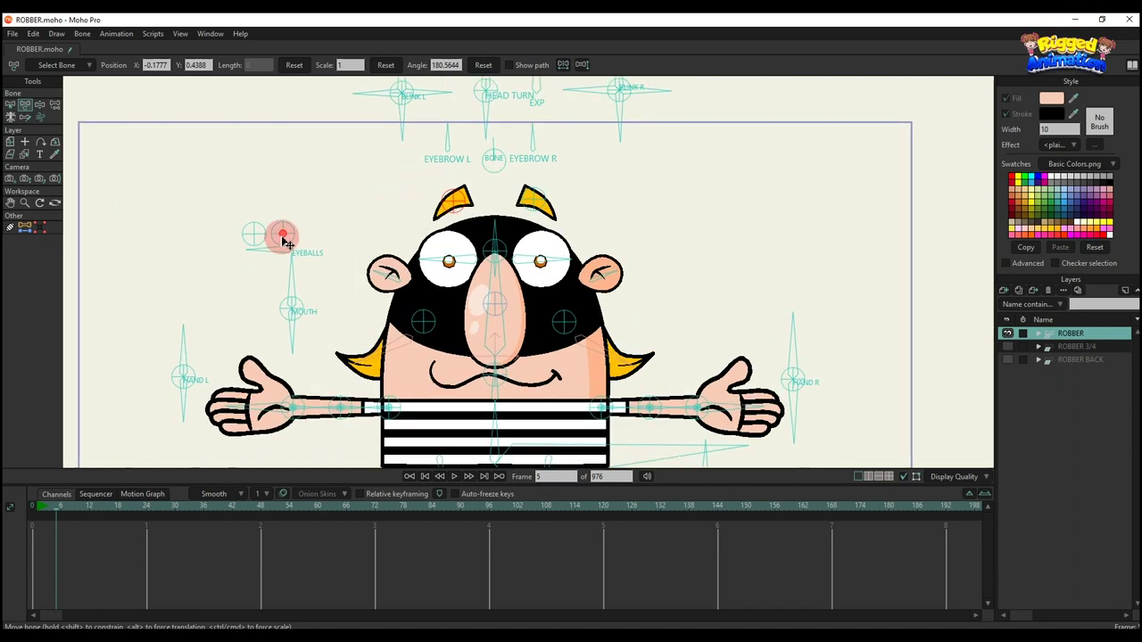
Move the two EYEBALLS control bones separately to point the pupils in different directions, and delete the resulting keyframes.
{"action": "left_click_drag", "start_coordinate": [292, 256], "coordinate": [265, 242]}
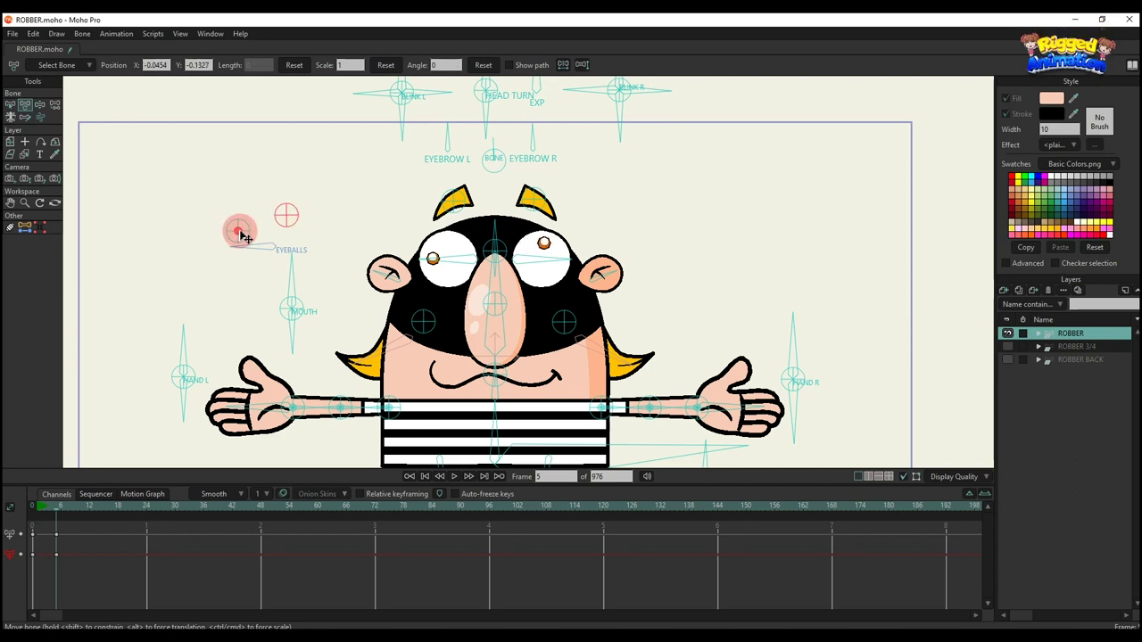
{"action": "left_click_drag", "start_coordinate": [242, 235], "coordinate": [252, 259]}
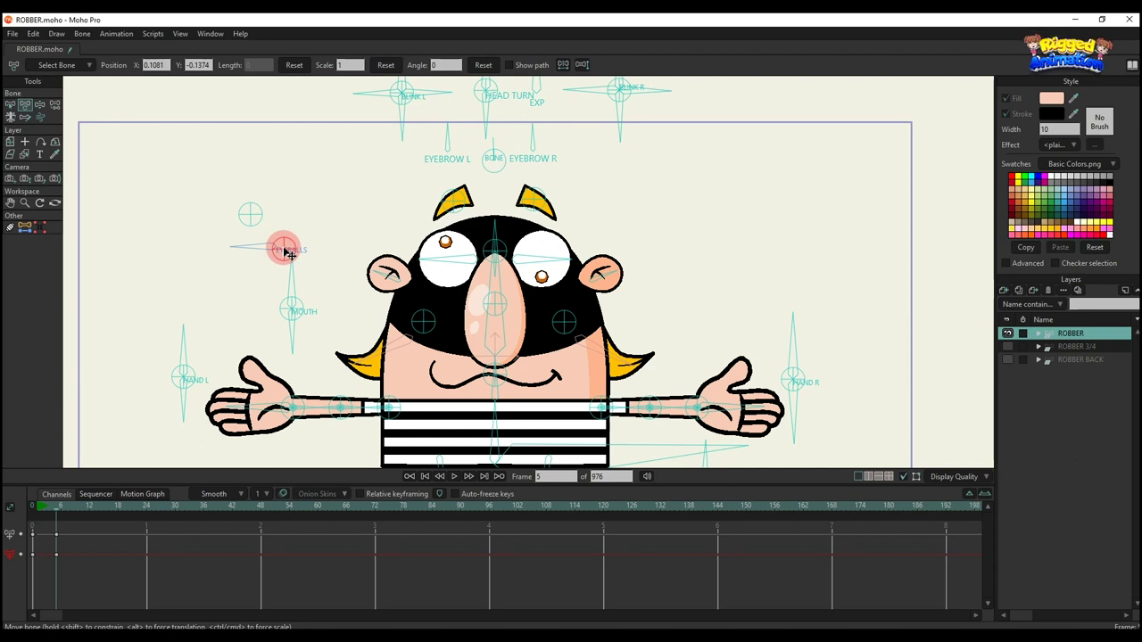
{"action": "left_click_drag", "start_coordinate": [112, 571], "coordinate": [5, 492]}
{"action": "key", "text": "BackSpace"}
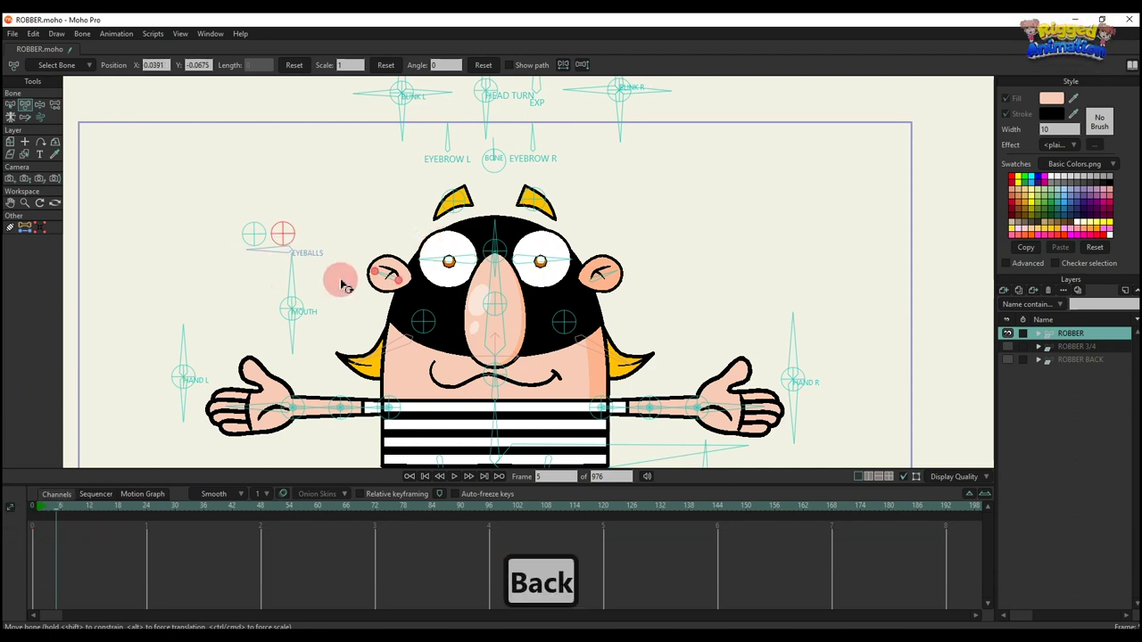
Rotate the MOUTH control bones to try different mouth shapes at frame 30, and delete the resulting keyframes.
{"action": "left_click_drag", "start_coordinate": [299, 274], "coordinate": [336, 264]}
{"action": "key", "text": "space"}
{"action": "key", "text": "space"}
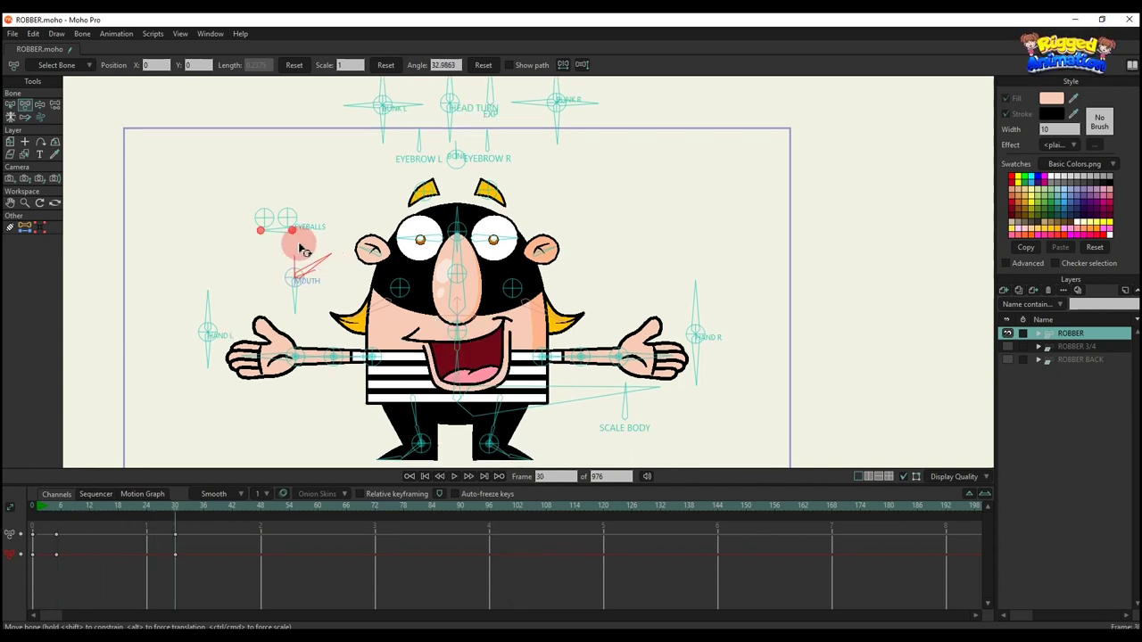
{"action": "mouse_move", "coordinate": [299, 305]}
{"action": "left_mouse_down"}
{"action": "mouse_move", "coordinate": [311, 289]}
{"action": "mouse_move", "coordinate": [262, 288]}
{"action": "mouse_move", "coordinate": [290, 287]}
{"action": "left_mouse_up"}
{"action": "left_click_drag", "start_coordinate": [237, 576], "coordinate": [8, 438]}
{"action": "key", "text": "BackSpace"}
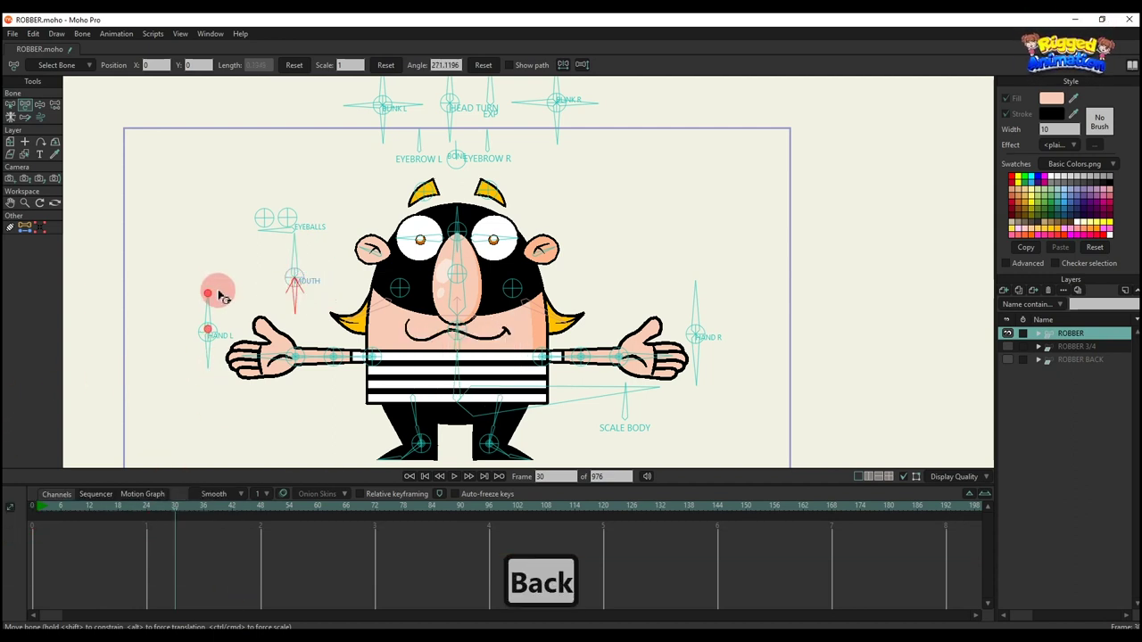
Try different hand shapes by rotating the HAND L and HAND R control bones.
{"action": "left_click_drag", "start_coordinate": [217, 288], "coordinate": [146, 270]}
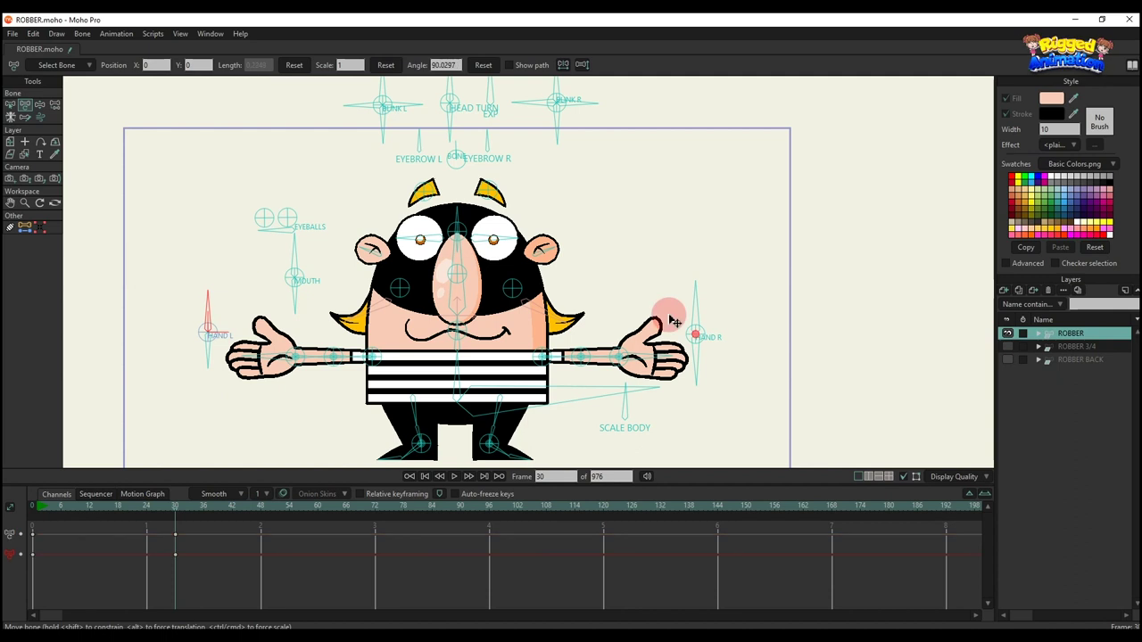
{"action": "left_click_drag", "start_coordinate": [670, 316], "coordinate": [758, 279]}
{"action": "left_click", "coordinate": [466, 351]}
Bend the arm on the HAND L side, reset its upper arm bone's scale, and raise the hand behind the head.
{"action": "scroll", "coordinate": [465, 351], "scroll_direction": "up", "scroll_amount": 1}
{"action": "left_click_drag", "start_coordinate": [285, 345], "coordinate": [416, 322]}
{"action": "scroll", "coordinate": [292, 287], "scroll_direction": "down", "scroll_amount": 1}
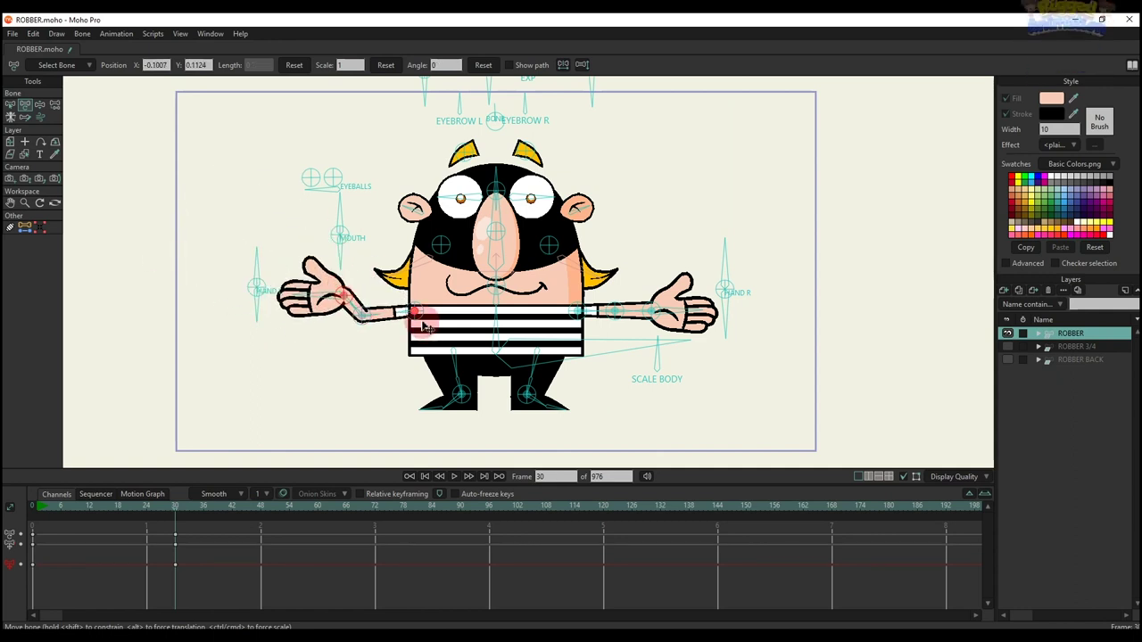
{"action": "scroll", "coordinate": [416, 323], "scroll_direction": "up", "scroll_amount": 2}
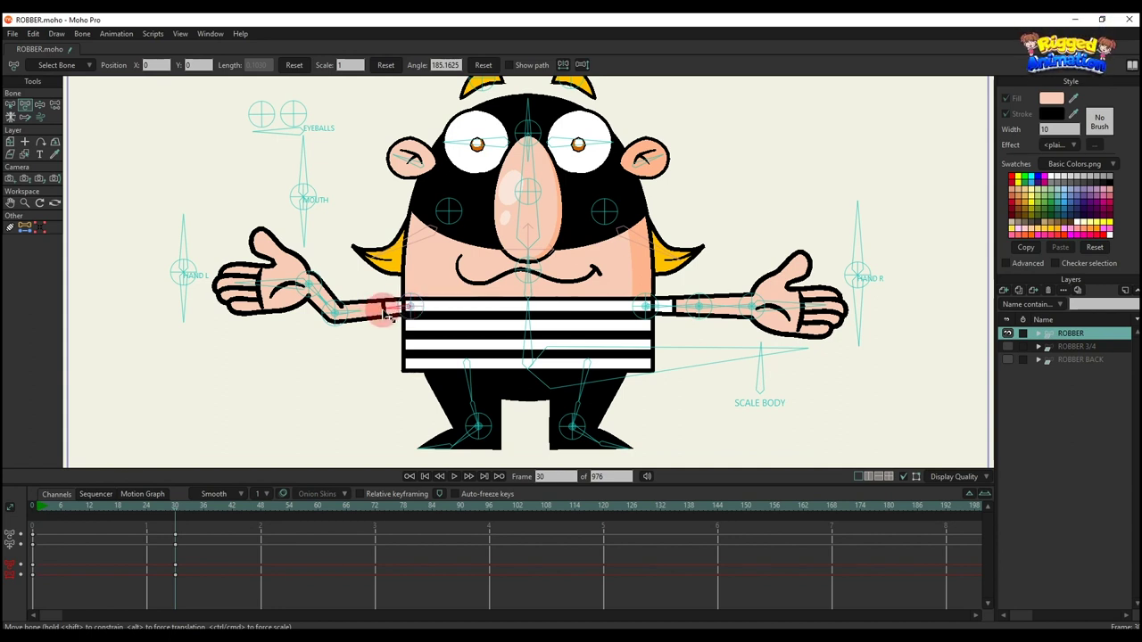
{"action": "left_click_drag", "start_coordinate": [385, 314], "coordinate": [389, 311]}
{"action": "left_click", "coordinate": [386, 65]}
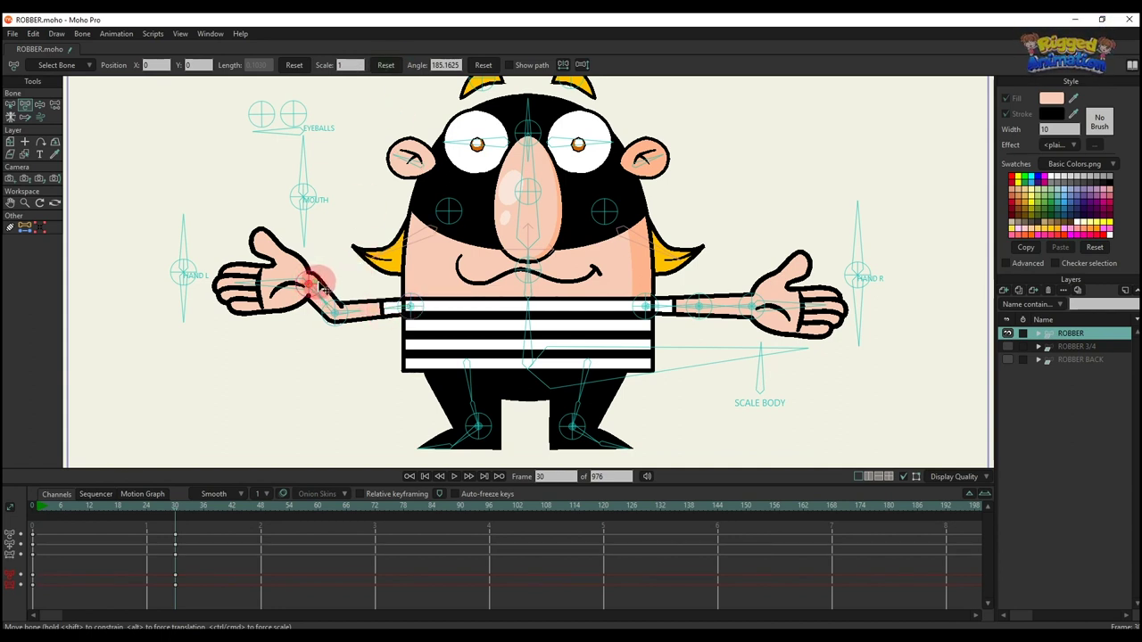
{"action": "left_click_drag", "start_coordinate": [323, 287], "coordinate": [426, 256]}
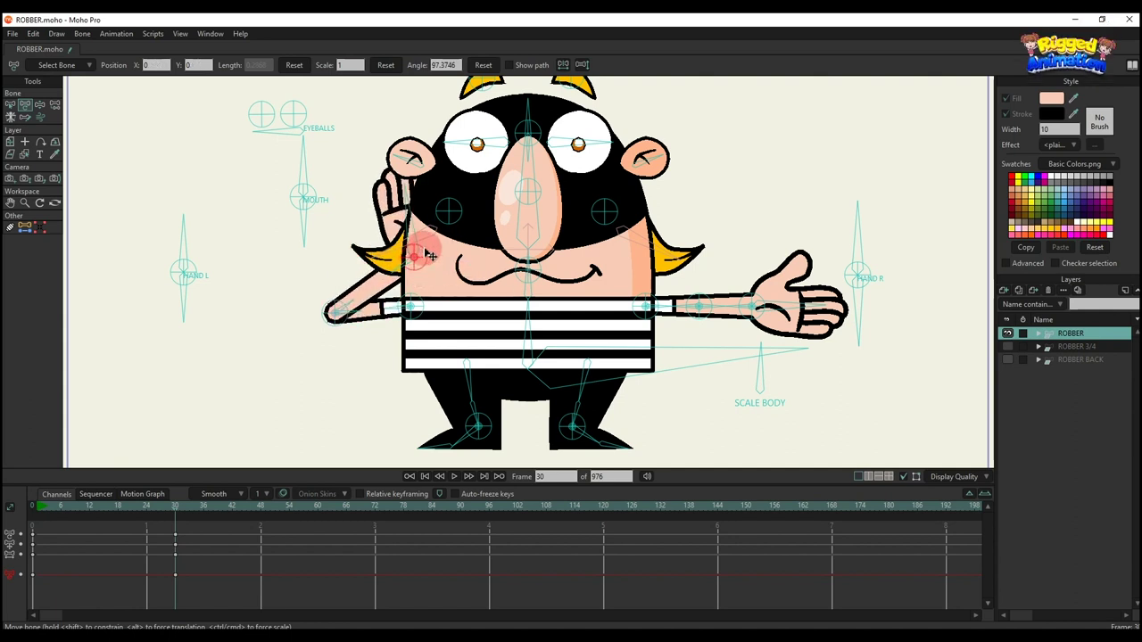
Bend the arm on the HAND R side, reset its upper arm bone's scale, and raise the hand beside the body.
{"action": "left_click", "coordinate": [711, 291]}
{"action": "left_click_drag", "start_coordinate": [725, 303], "coordinate": [673, 312]}
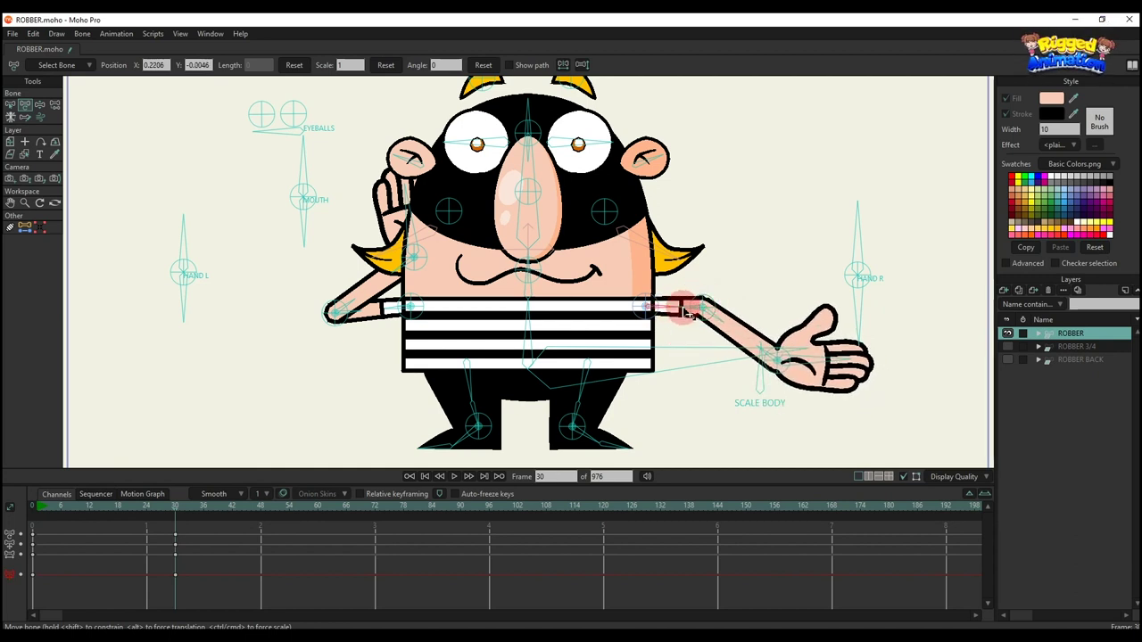
{"action": "left_click", "coordinate": [673, 312]}
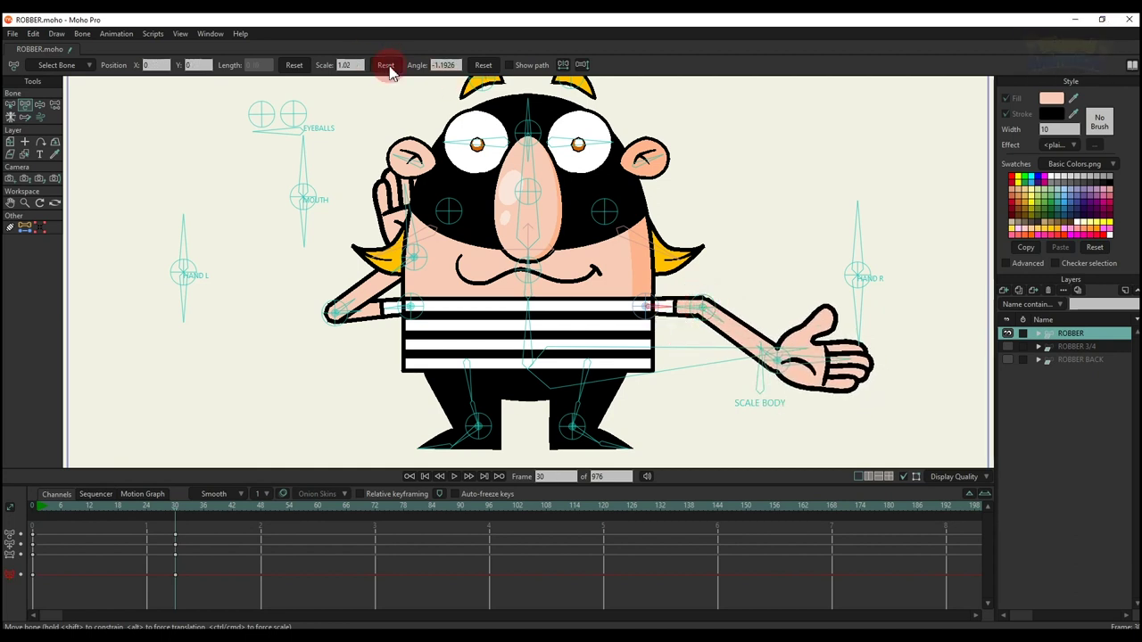
{"action": "left_click_drag", "start_coordinate": [711, 303], "coordinate": [709, 314]}
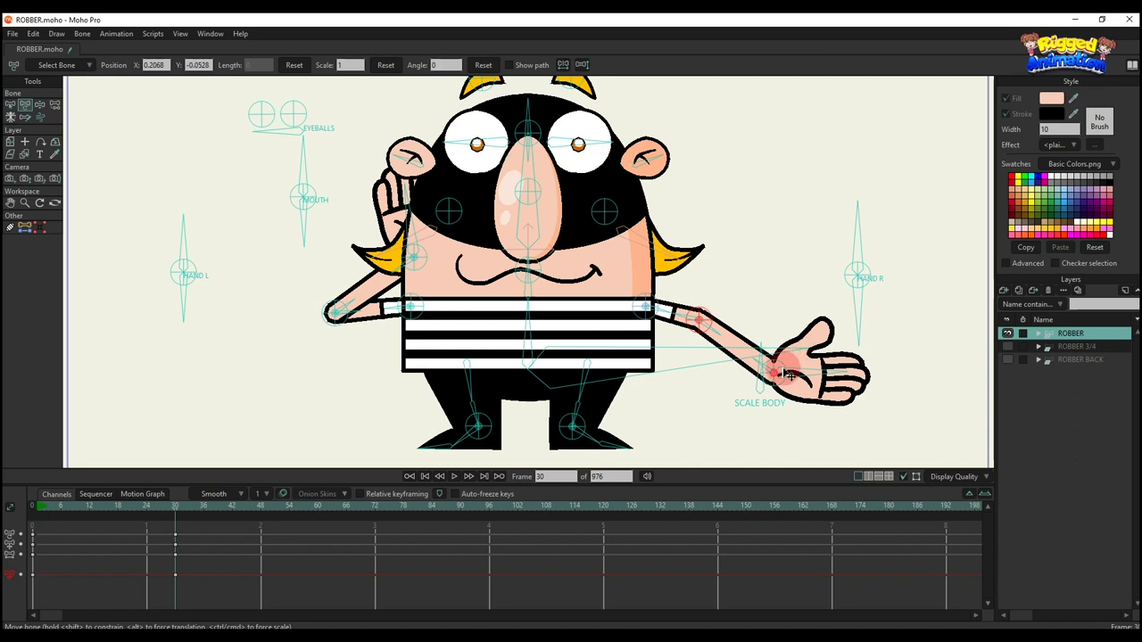
{"action": "left_click_drag", "start_coordinate": [785, 365], "coordinate": [740, 237]}
Rotate the lower HAND R control bone, place that hand behind the head, and angle both hands inward.
{"action": "left_click", "coordinate": [861, 299]}
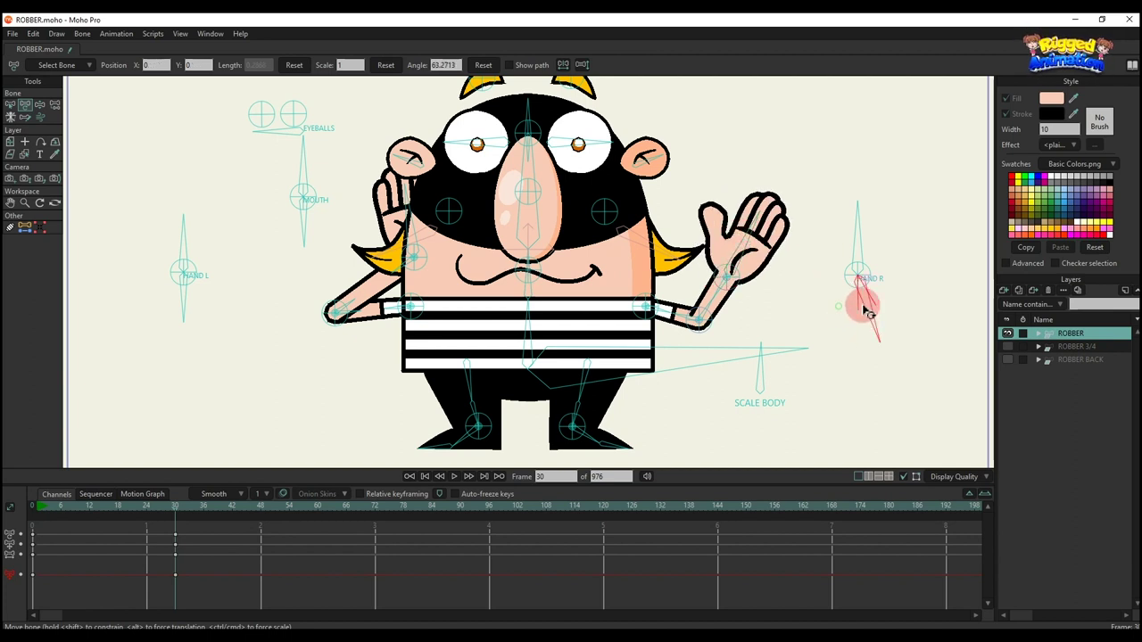
{"action": "left_click_drag", "start_coordinate": [648, 273], "coordinate": [549, 226]}
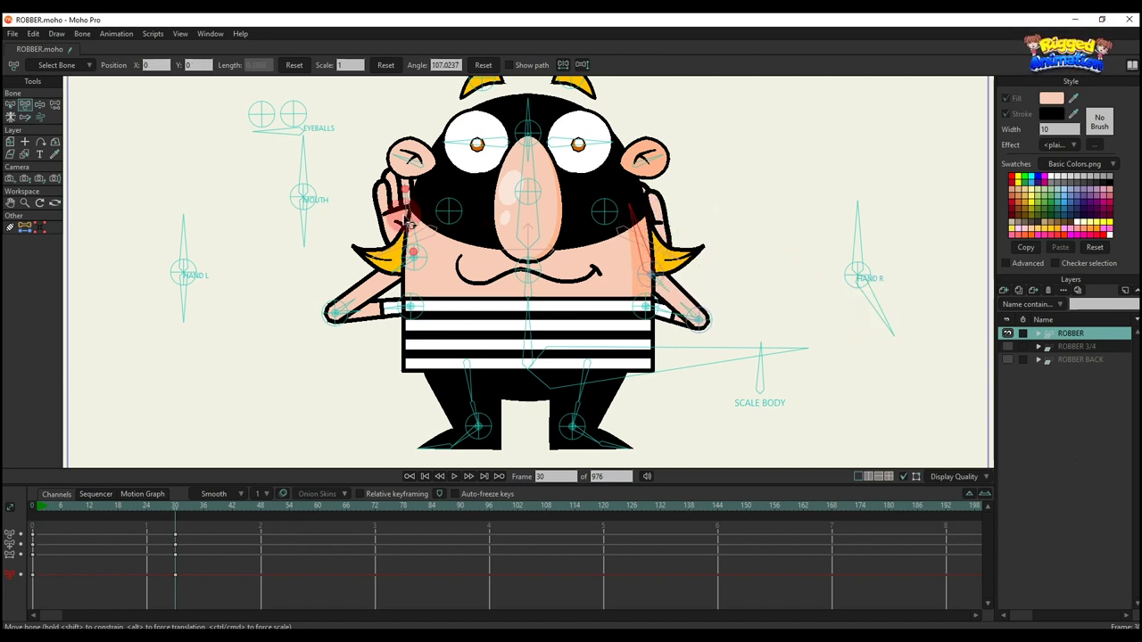
{"action": "left_click_drag", "start_coordinate": [410, 224], "coordinate": [440, 217]}
{"action": "scroll", "coordinate": [471, 241], "scroll_direction": "down", "scroll_amount": 2}
{"action": "scroll", "coordinate": [379, 217], "scroll_direction": "up", "scroll_amount": 2}
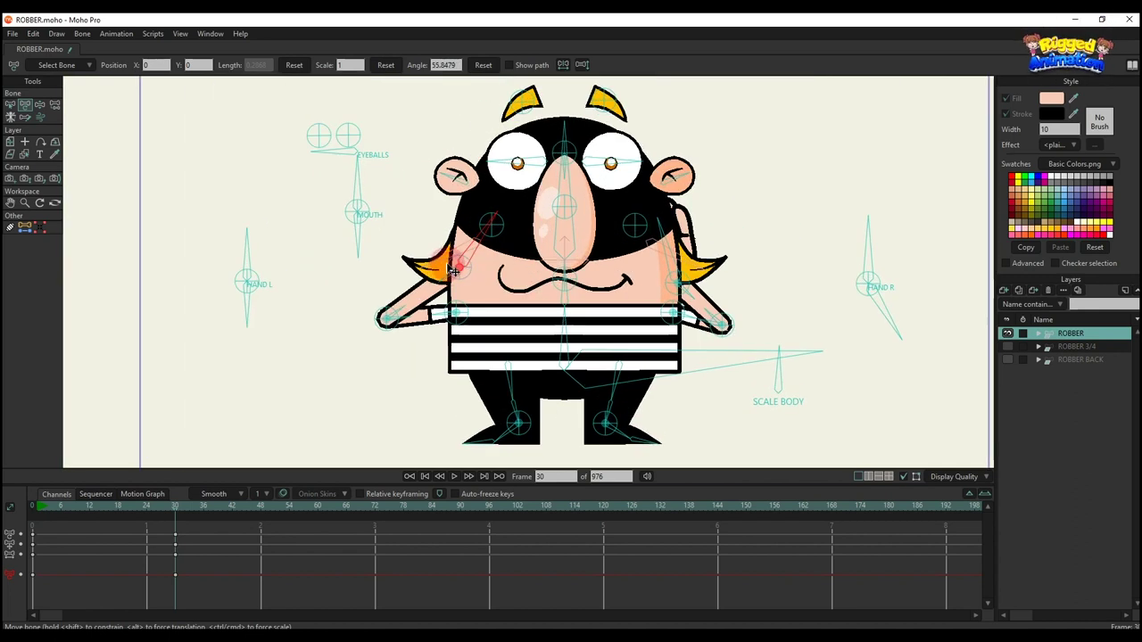
Bring both hands out from behind the head and pose them palms-out in front of the striped shirt.
{"action": "left_click_drag", "start_coordinate": [453, 270], "coordinate": [364, 237]}
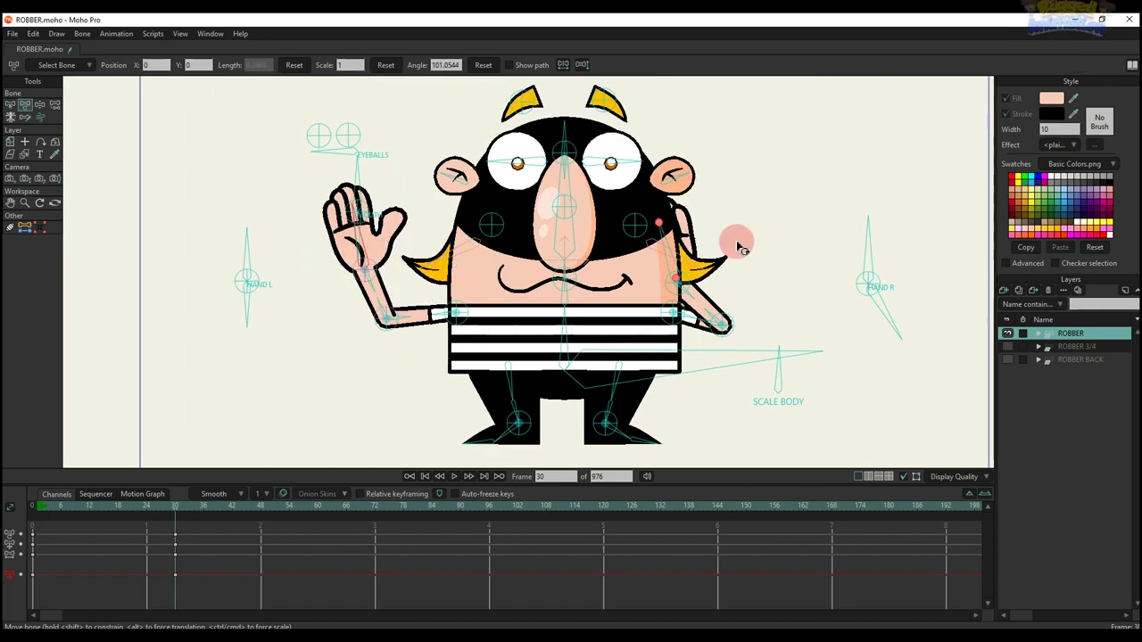
{"action": "left_click_drag", "start_coordinate": [685, 278], "coordinate": [816, 241]}
{"action": "left_click_drag", "start_coordinate": [892, 306], "coordinate": [647, 266]}
{"action": "left_click", "coordinate": [393, 263]}
{"action": "left_click_drag", "start_coordinate": [383, 271], "coordinate": [452, 338]}
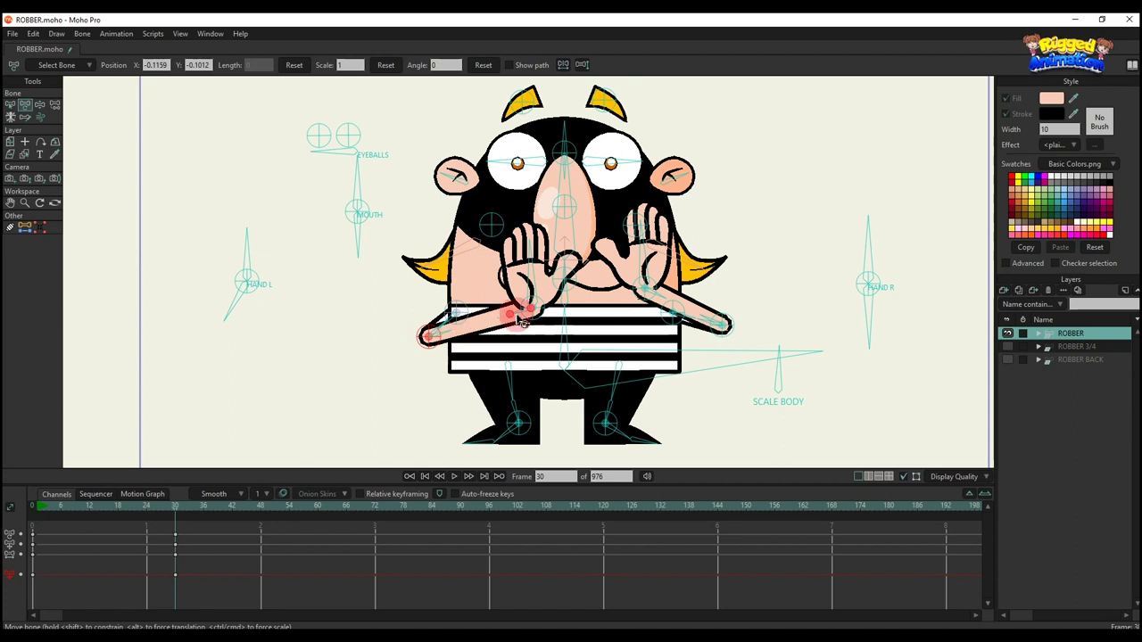
{"action": "left_click_drag", "start_coordinate": [541, 327], "coordinate": [508, 339]}
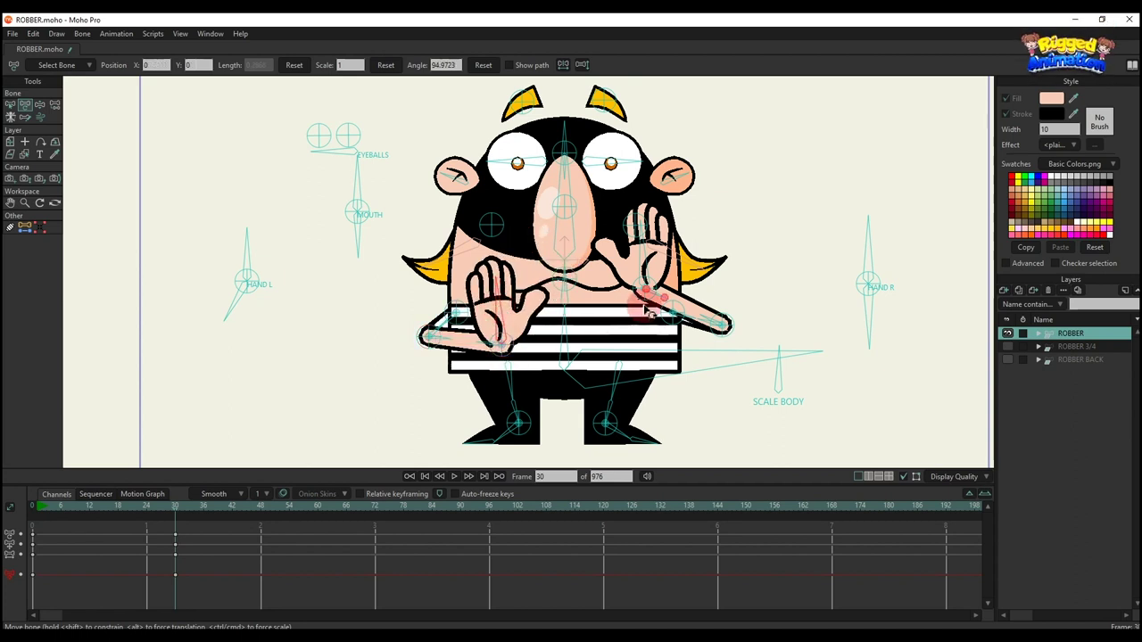
{"action": "mouse_move", "coordinate": [644, 311]}
{"action": "left_mouse_down"}
{"action": "mouse_move", "coordinate": [650, 327]}
{"action": "mouse_move", "coordinate": [712, 342]}
{"action": "mouse_move", "coordinate": [714, 331]}
{"action": "mouse_move", "coordinate": [638, 355]}
{"action": "mouse_move", "coordinate": [648, 349]}
{"action": "mouse_move", "coordinate": [635, 312]}
{"action": "left_mouse_up"}
Rotate the head bone and reset its angle, and tilt the head slightly with the neck bone.
{"action": "scroll", "coordinate": [568, 316], "scroll_direction": "down", "scroll_amount": 1}
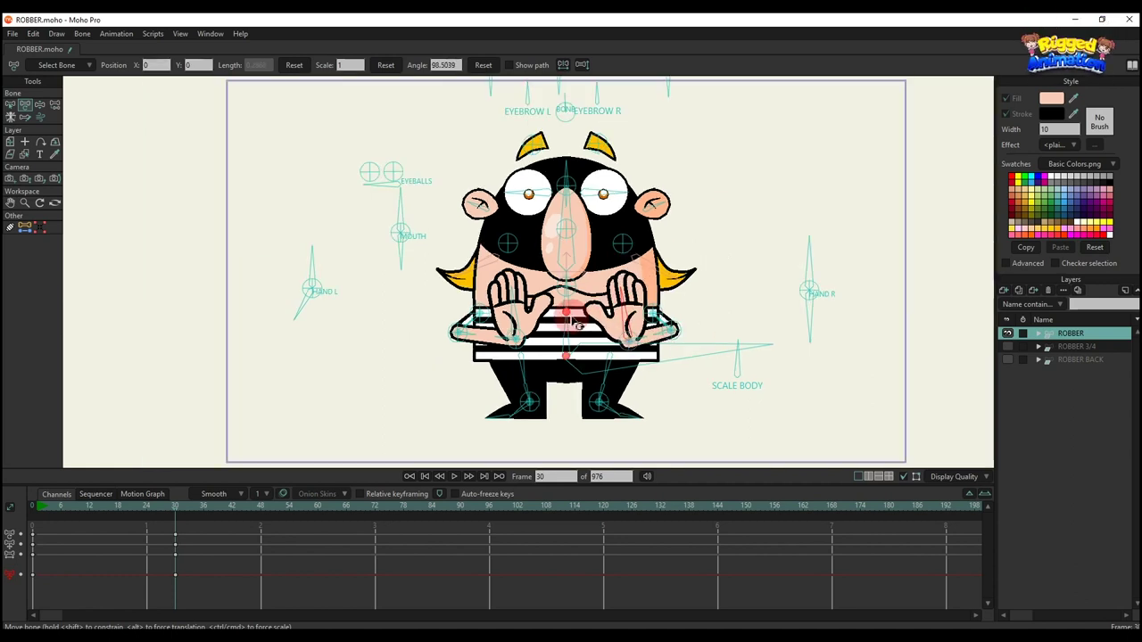
{"action": "scroll", "coordinate": [557, 265], "scroll_direction": "up", "scroll_amount": 1}
{"action": "left_click_drag", "start_coordinate": [557, 251], "coordinate": [560, 234]}
{"action": "left_click", "coordinate": [484, 66]}
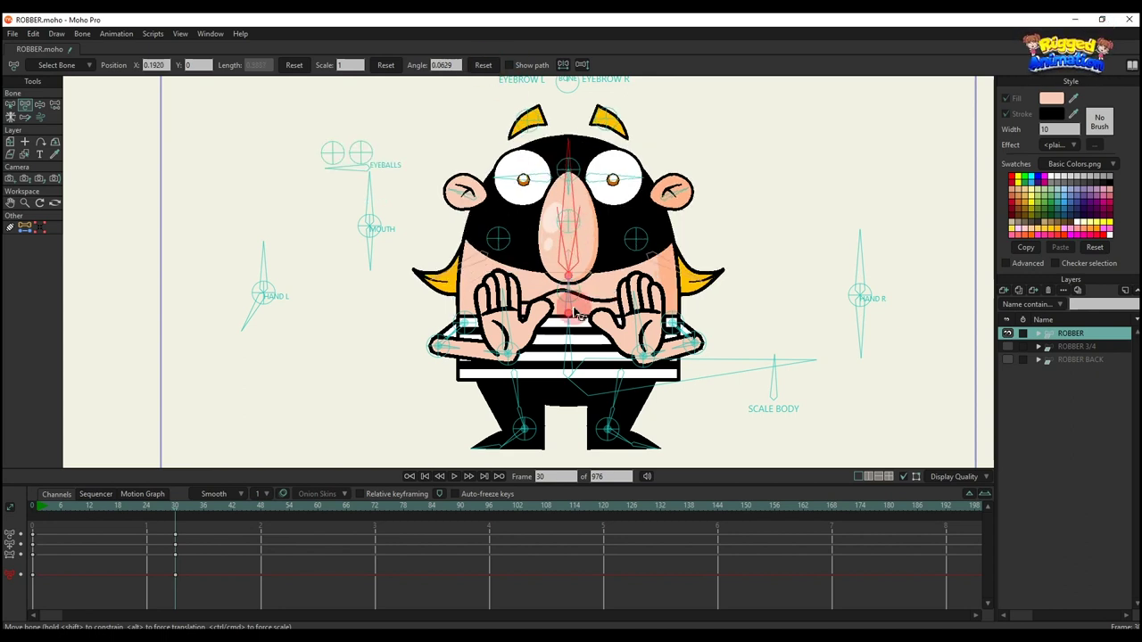
{"action": "left_click_drag", "start_coordinate": [573, 302], "coordinate": [578, 301]}
Delete all the pose keyframes to return the arms and head to their default pose.
{"action": "scroll", "coordinate": [207, 546], "scroll_direction": "down", "scroll_amount": 5}
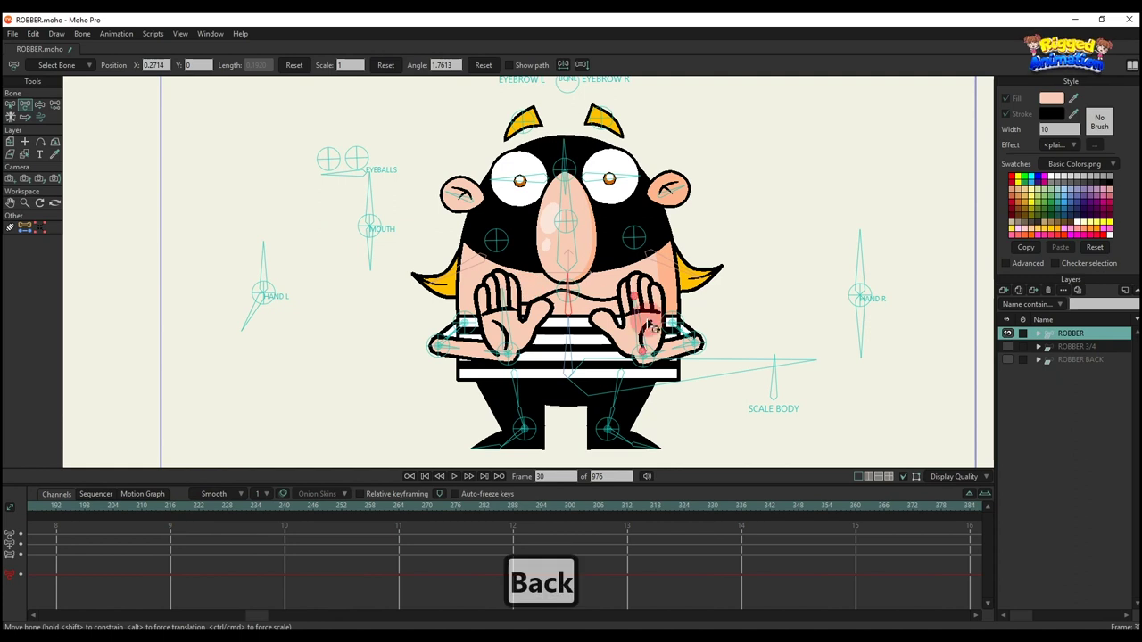
{"action": "scroll", "coordinate": [235, 584], "scroll_direction": "up", "scroll_amount": 5}
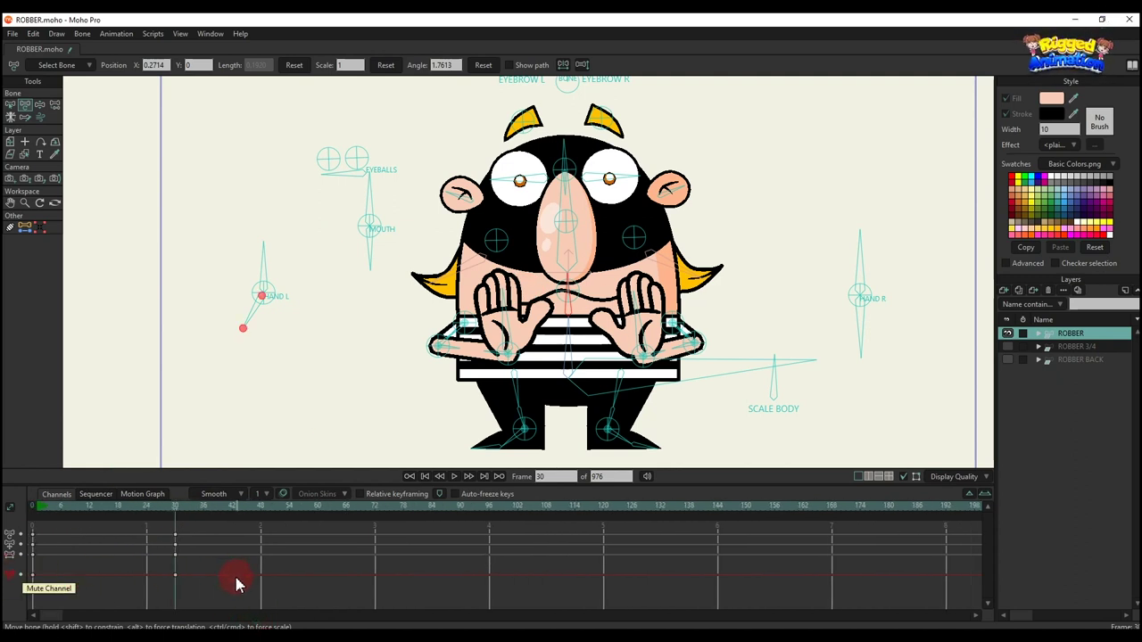
{"action": "key", "text": "BackSpace"}
Move the main body bone down and sideways to bend the knees, shift its keyframes to frame 5, and start playback.
{"action": "left_click_drag", "start_coordinate": [580, 359], "coordinate": [495, 326]}
{"action": "scroll", "coordinate": [490, 321], "scroll_direction": "down", "scroll_amount": 2}
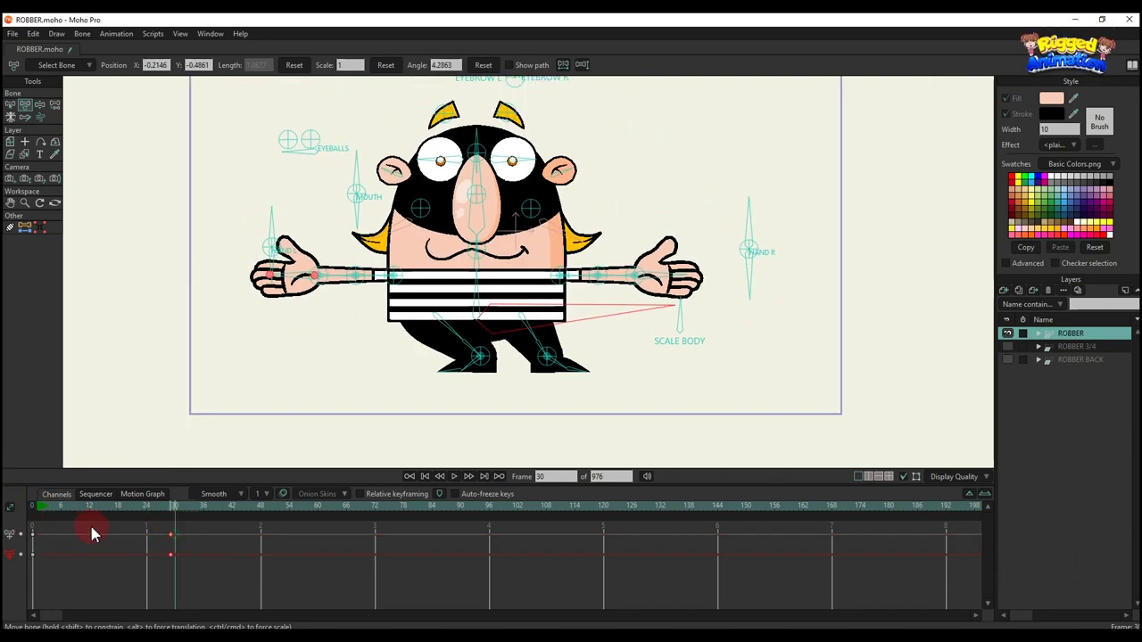
{"action": "key", "text": "space"}
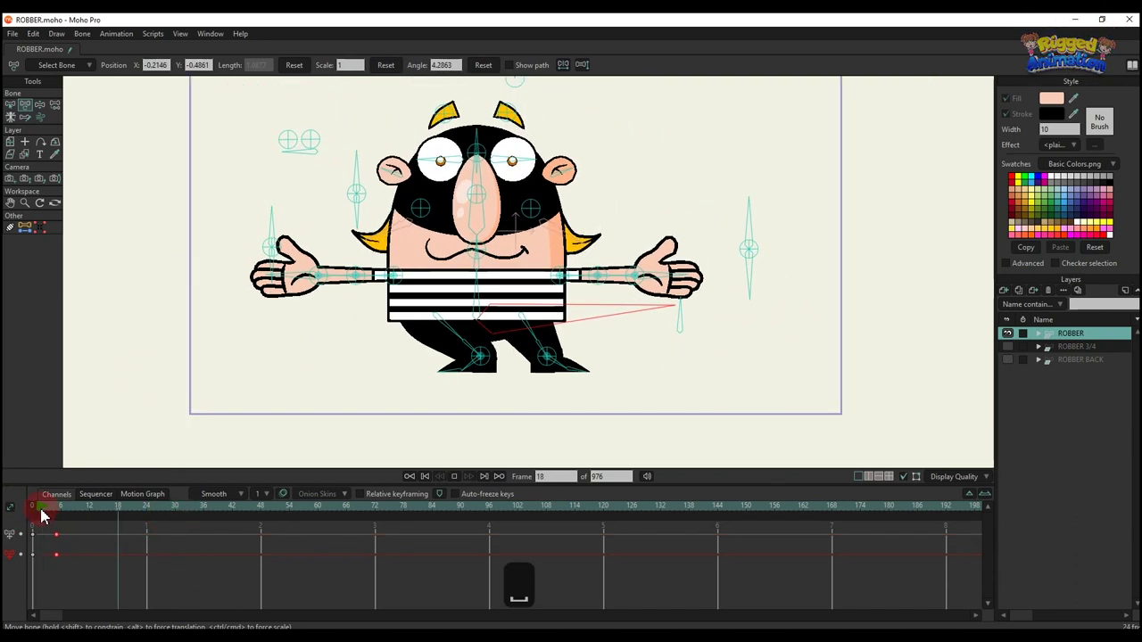
Stop playback and clear the body bone's keyframes, and test-move the foot bones at frame 5 before deleting their keyframes.
{"action": "key", "text": "space"}
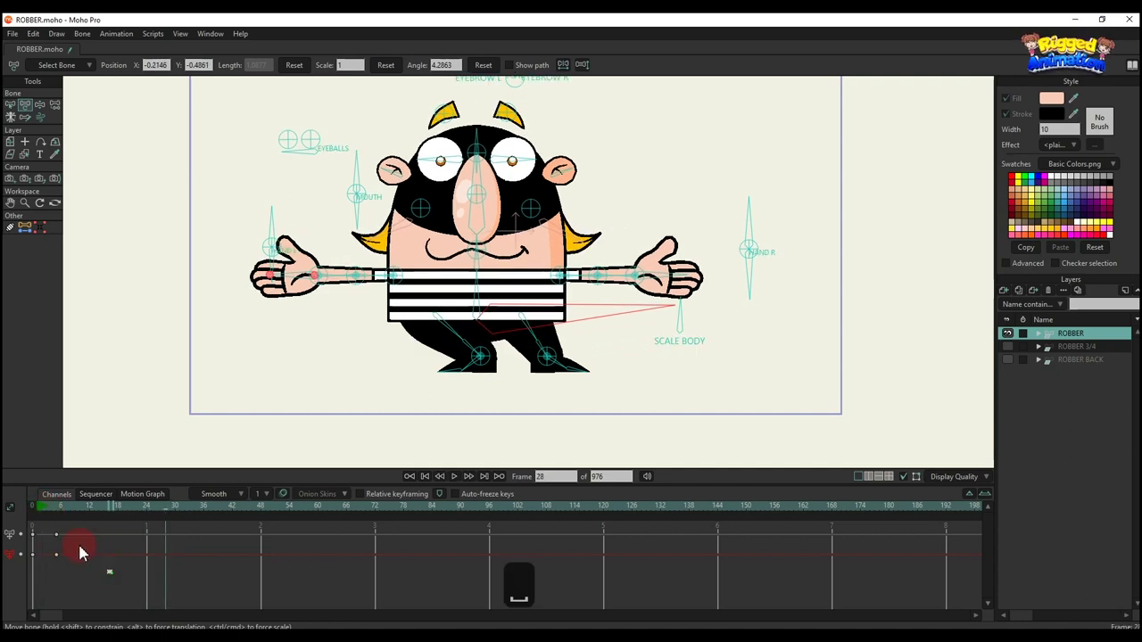
{"action": "key", "text": "BackSpace"}
{"action": "left_click", "coordinate": [56, 509]}
{"action": "left_click_drag", "start_coordinate": [455, 357], "coordinate": [553, 361]}
{"action": "left_click_drag", "start_coordinate": [172, 573], "coordinate": [24, 439]}
{"action": "key", "text": "Insert"}
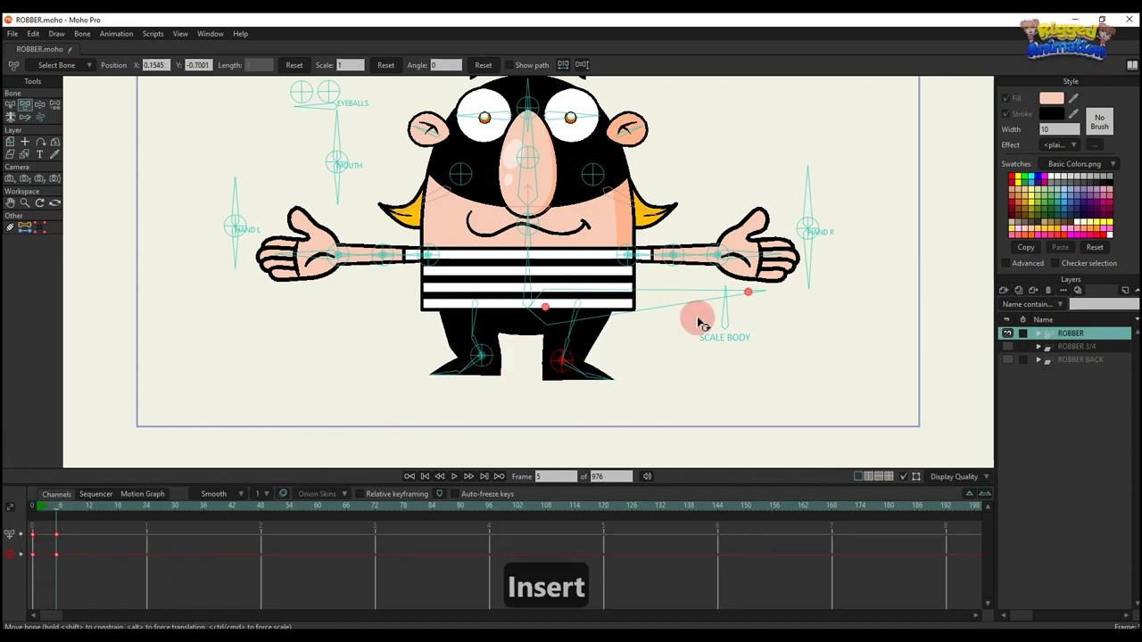
{"action": "key", "text": "BackSpace"}
Rotate the SCALE BODY bone to test the body scaling and delete its keyframes.
{"action": "left_click_drag", "start_coordinate": [746, 323], "coordinate": [686, 327]}
{"action": "left_click_drag", "start_coordinate": [219, 571], "coordinate": [10, 479]}
{"action": "key", "text": "BackSpace"}
{"action": "scroll", "coordinate": [452, 308], "scroll_direction": "down", "scroll_amount": 2}
{"action": "left_click_drag", "start_coordinate": [459, 309], "coordinate": [404, 383]}
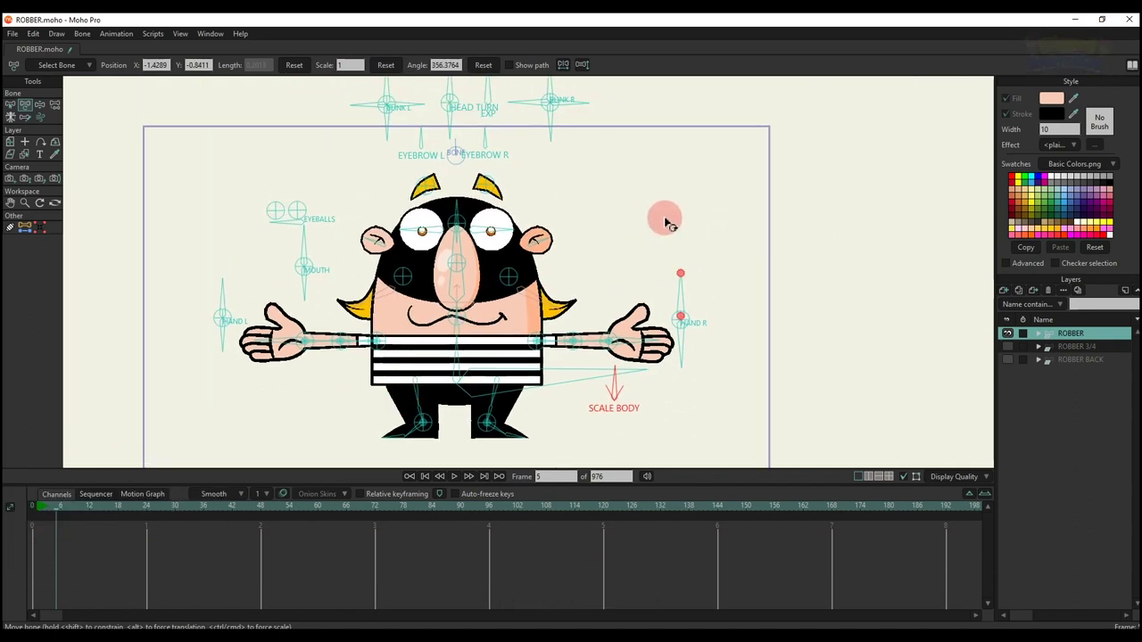
Insert the WALK action at frame 5 and preview it from frame 2 with the bone controls hidden.
{"action": "key", "text": "ctrl+k"}
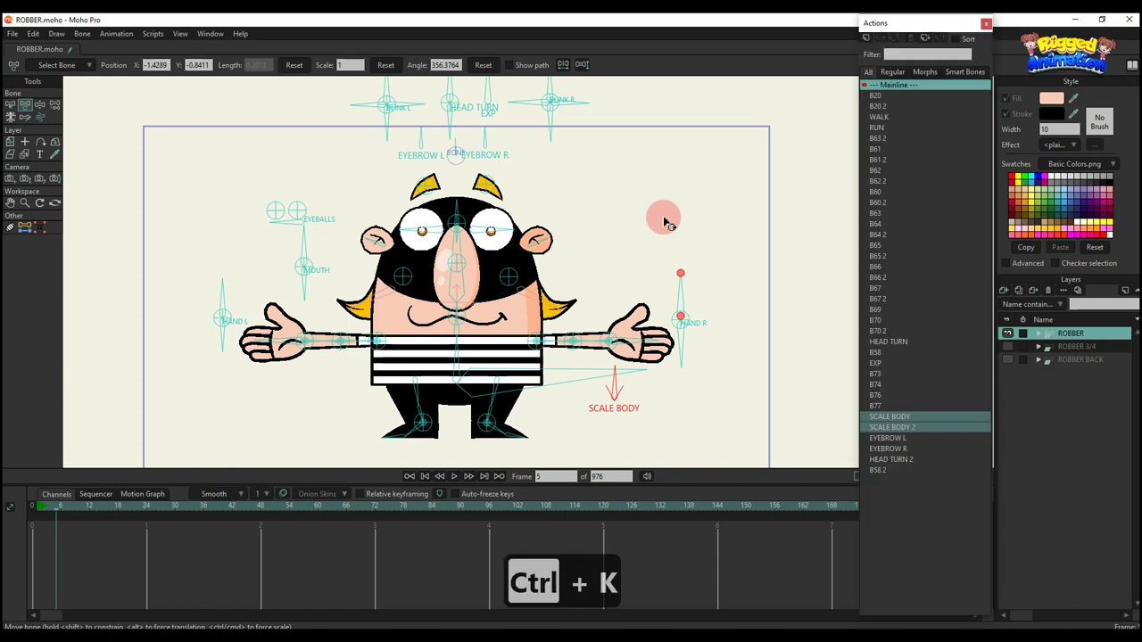
{"action": "left_click", "coordinate": [878, 117]}
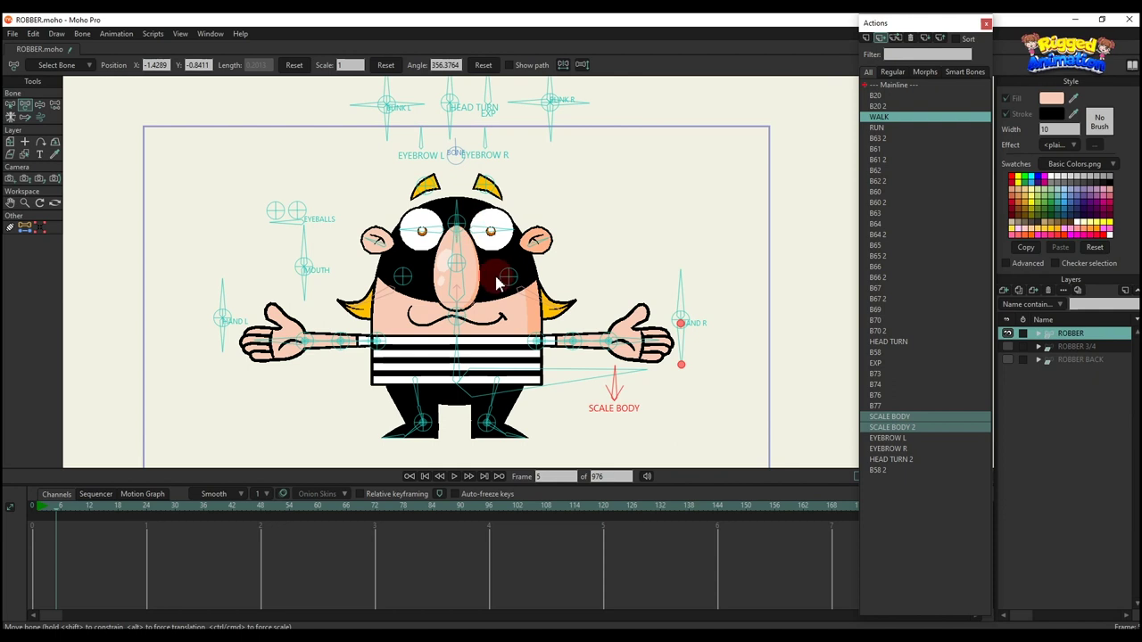
{"action": "scroll", "coordinate": [496, 283], "scroll_direction": "down", "scroll_amount": 1}
{"action": "key", "text": "ctrl+shift+c"}
{"action": "left_click", "coordinate": [44, 508]}
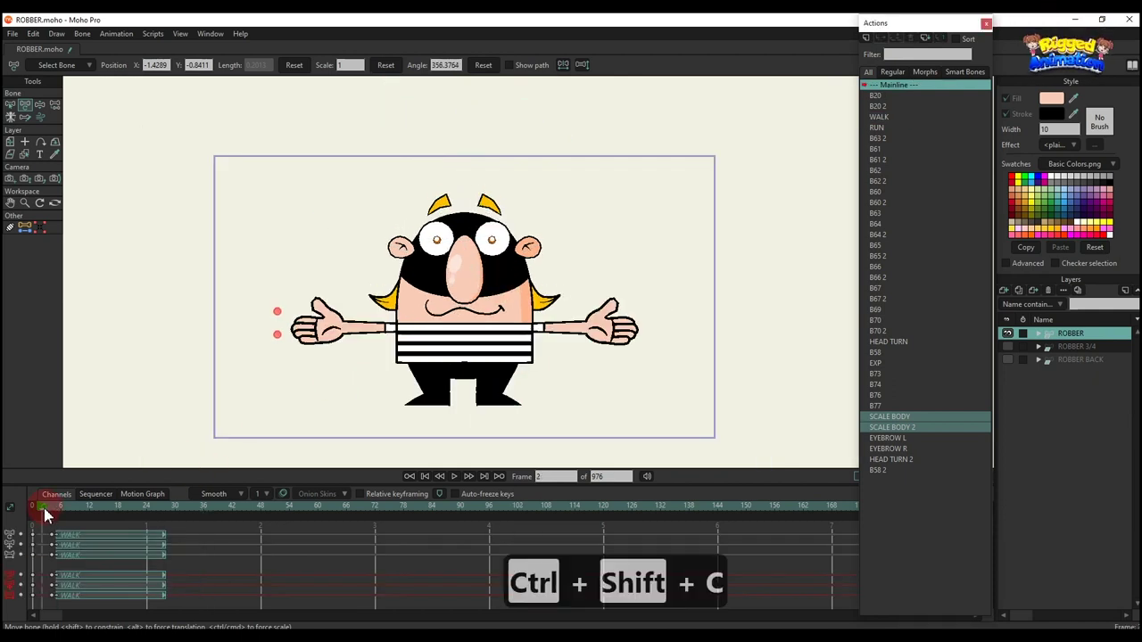
{"action": "key", "text": "space"}
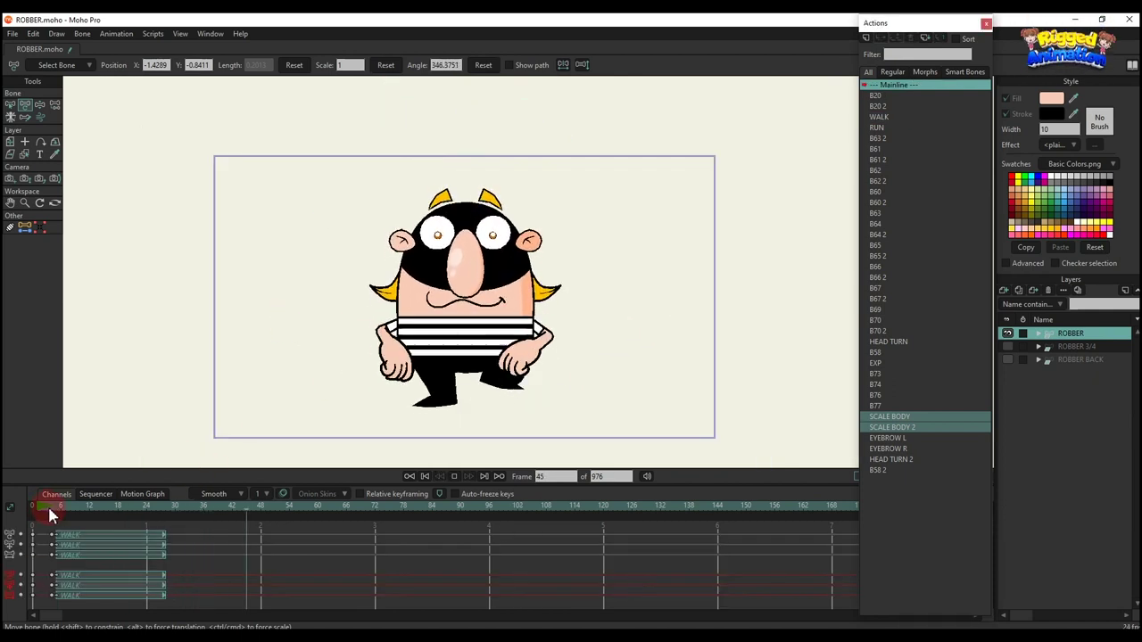
{"action": "key", "text": "space"}
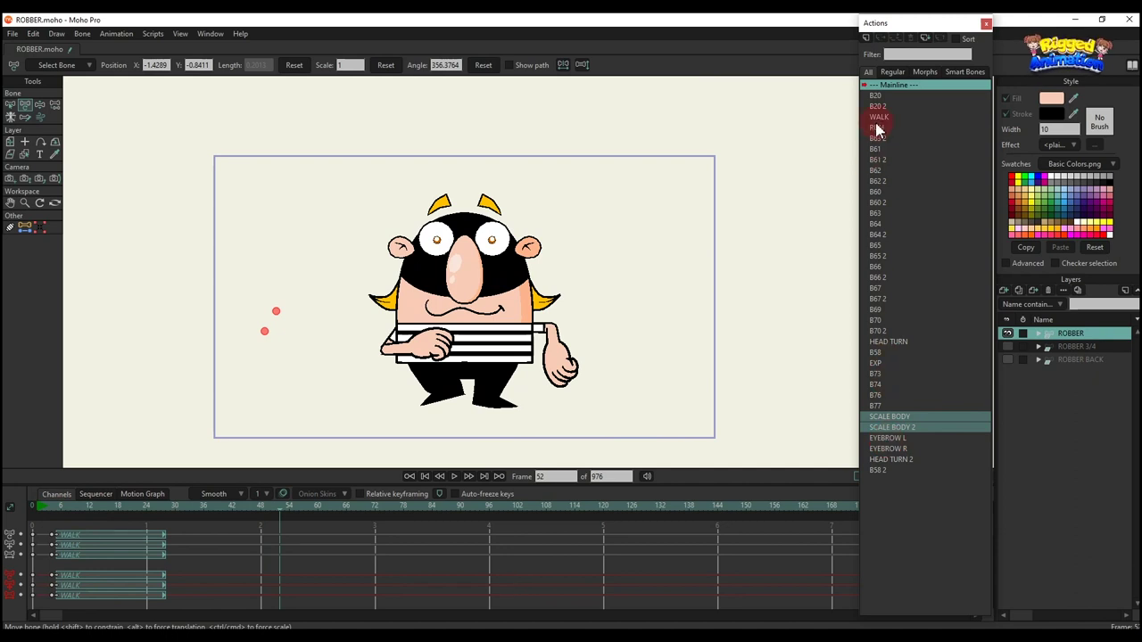
Insert and preview the RUN action at frame 52, and delete the WALK and RUN clips from the timeline.
{"action": "left_click", "coordinate": [878, 127]}
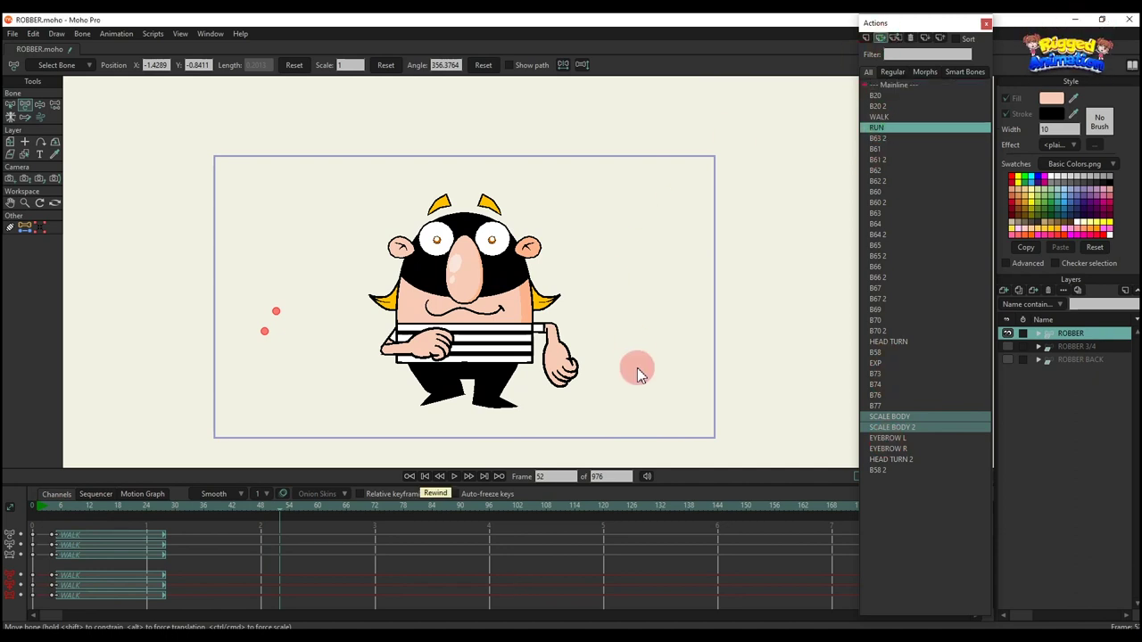
{"action": "key", "text": "space"}
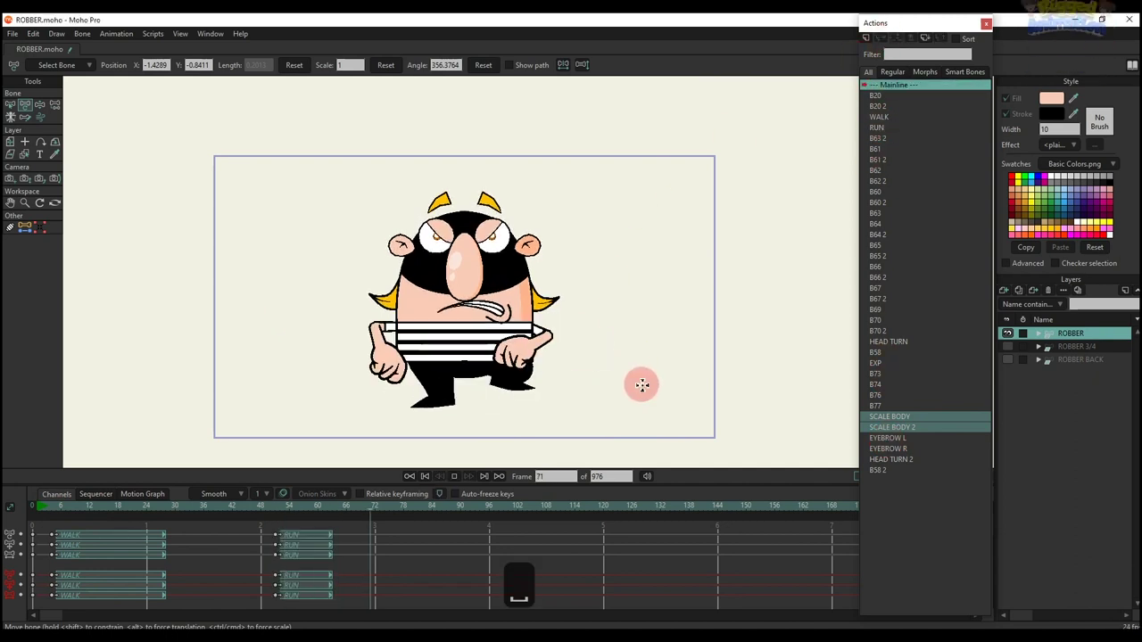
{"action": "key", "text": "space"}
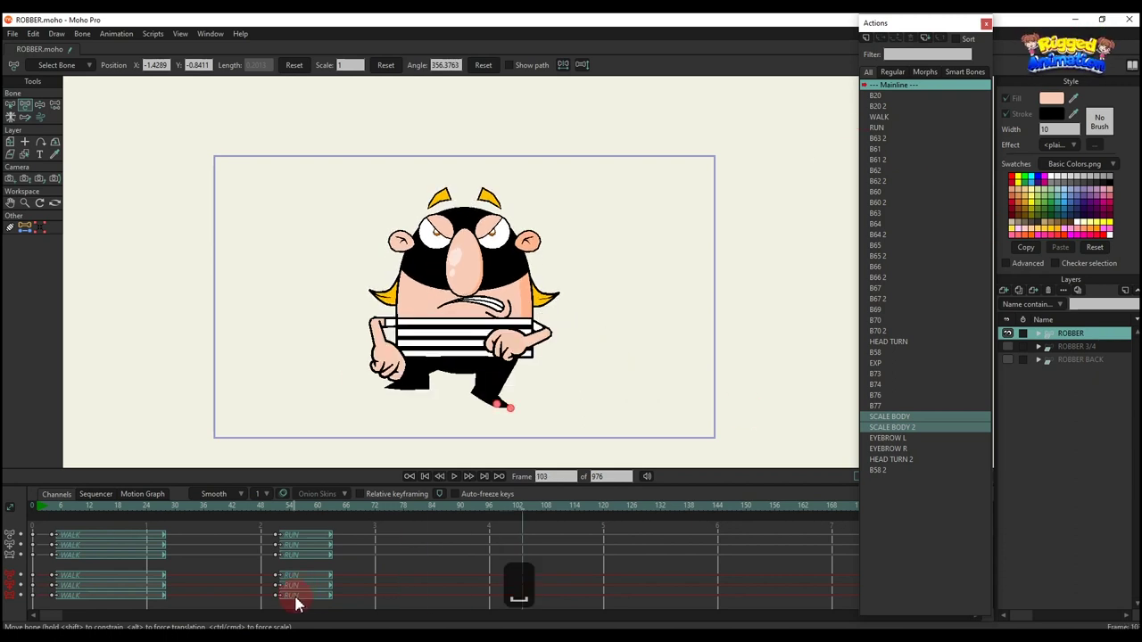
{"action": "left_click_drag", "start_coordinate": [298, 604], "coordinate": [18, 522]}
{"action": "key", "text": "BackSpace"}
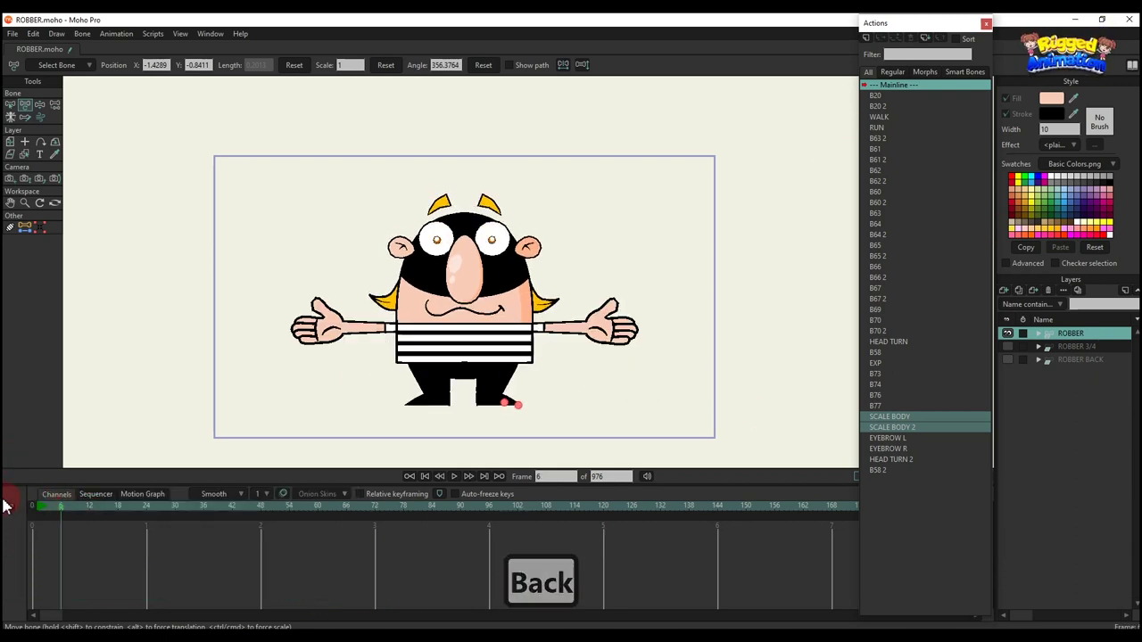
Hide the ROBBER layer, show and select ROBBER 3/4, and display its bone controls at frame 5.
{"action": "left_click", "coordinate": [1008, 334]}
{"action": "left_click", "coordinate": [1007, 347]}
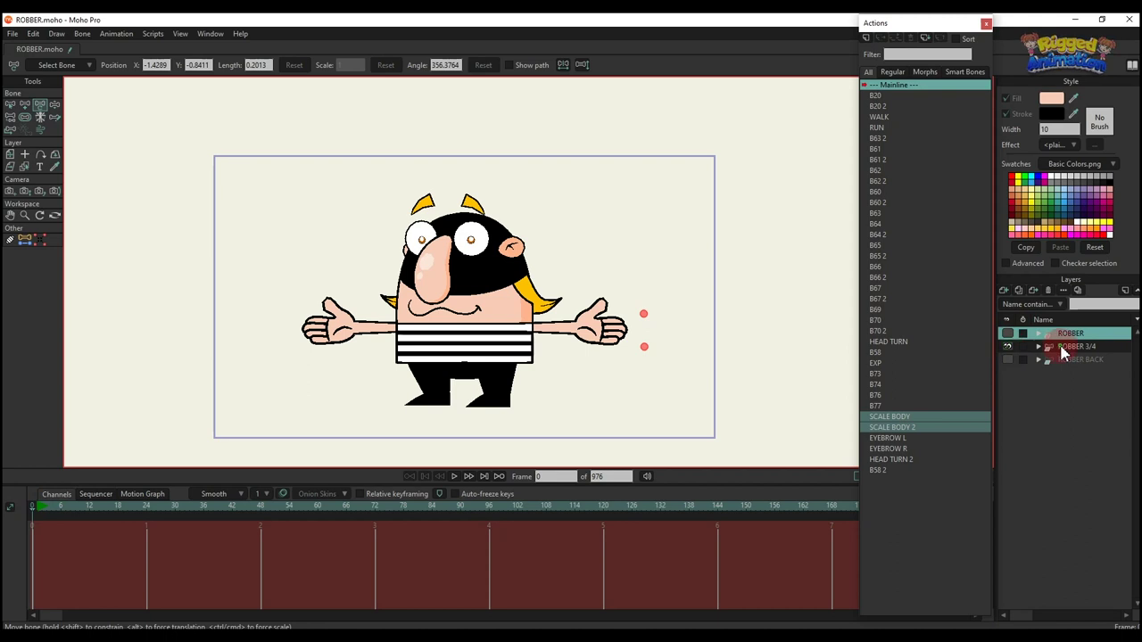
{"action": "left_click", "coordinate": [1061, 347]}
{"action": "left_click", "coordinate": [56, 515]}
{"action": "key", "text": "ctrl+shift+c"}
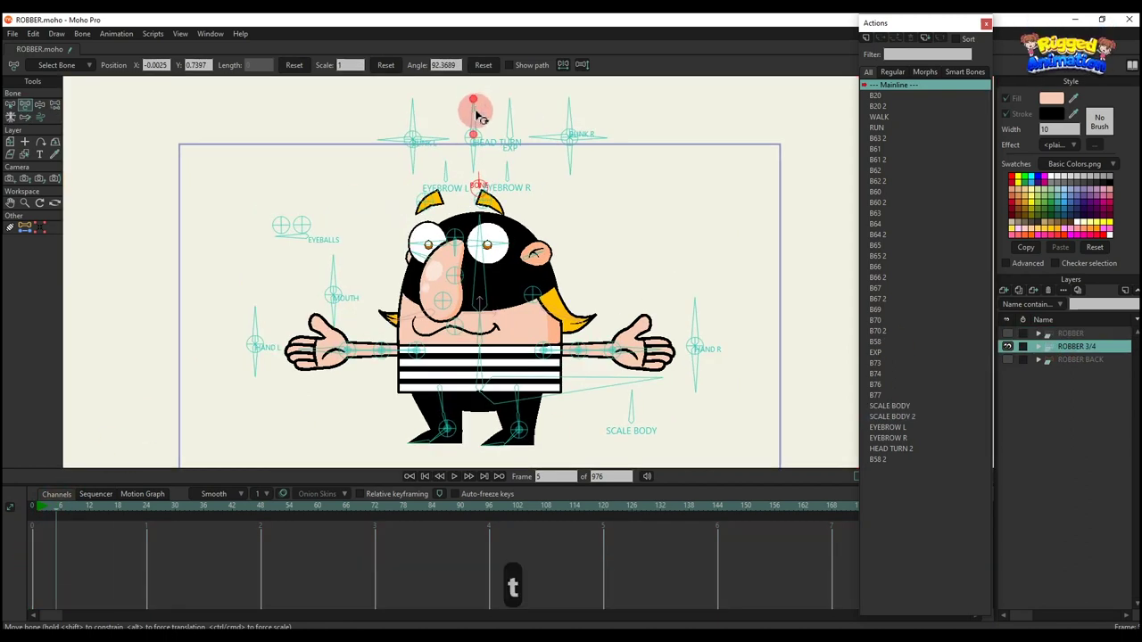
Rotate the HEAD TURN bones of the 3/4 view to test the head movement, resetting their angles.
{"action": "mouse_move", "coordinate": [471, 119]}
{"action": "left_mouse_down"}
{"action": "mouse_move", "coordinate": [488, 118]}
{"action": "mouse_move", "coordinate": [508, 143]}
{"action": "mouse_move", "coordinate": [460, 118]}
{"action": "left_mouse_up"}
{"action": "left_click_drag", "start_coordinate": [473, 143], "coordinate": [348, 172]}
{"action": "left_click", "coordinate": [484, 67]}
{"action": "scroll", "coordinate": [467, 122], "scroll_direction": "up", "scroll_amount": 2}
{"action": "left_click", "coordinate": [482, 67]}
{"action": "left_click_drag", "start_coordinate": [437, 181], "coordinate": [457, 89]}
Rotate the BLINK L and BLINK R bones to test the upper and lower eyelids, resetting each angle.
{"action": "left_click_drag", "start_coordinate": [390, 132], "coordinate": [390, 98]}
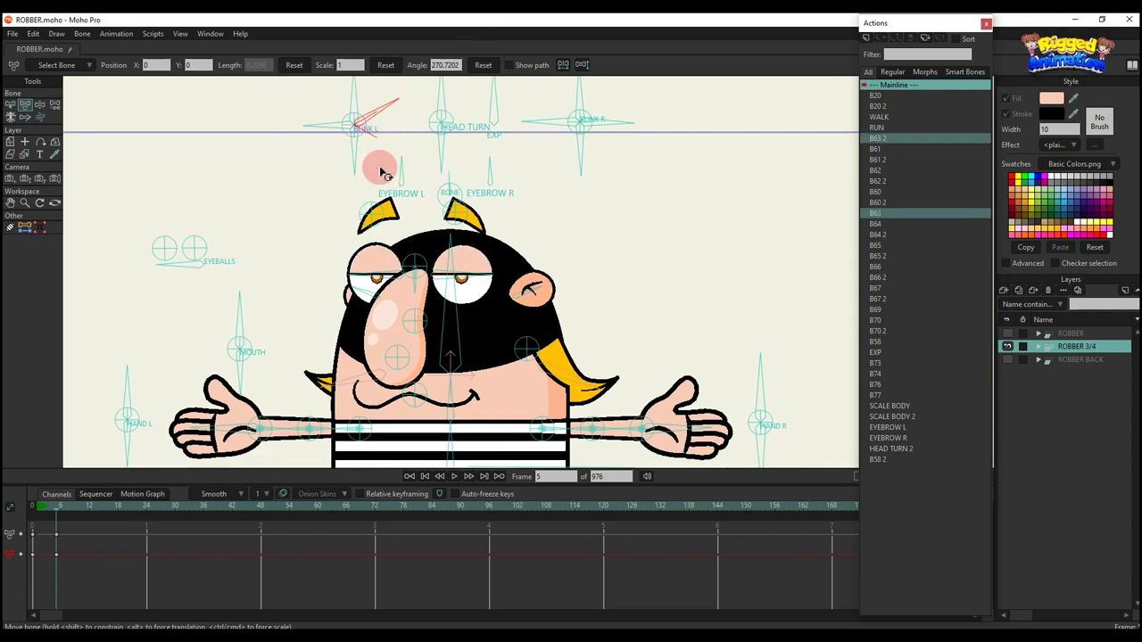
{"action": "left_click_drag", "start_coordinate": [383, 176], "coordinate": [477, 78]}
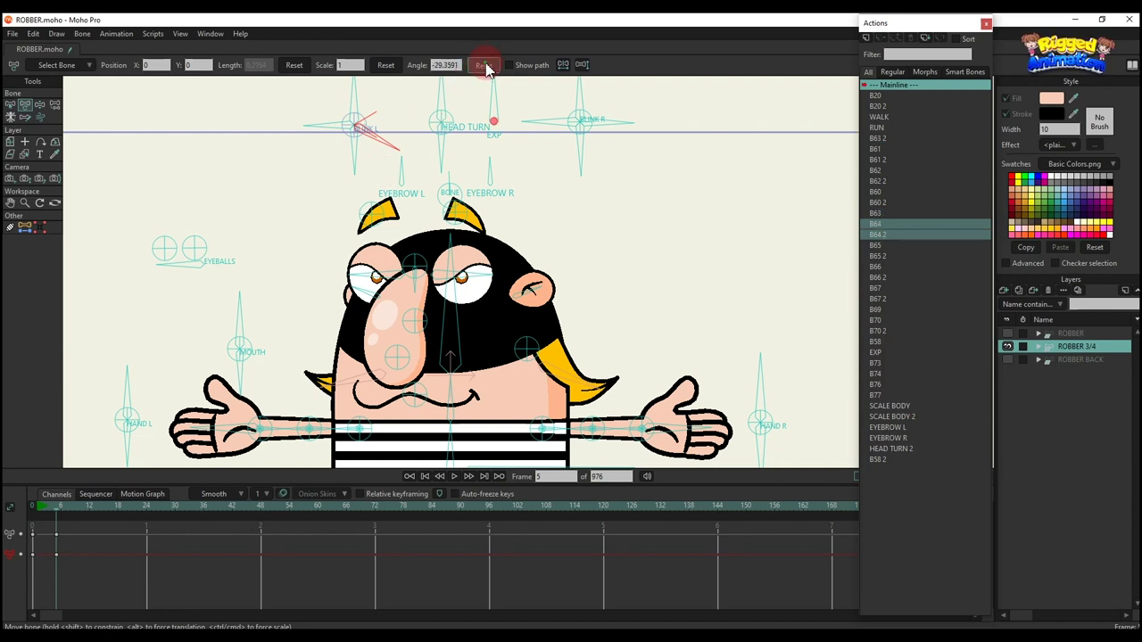
{"action": "left_click", "coordinate": [486, 67]}
{"action": "left_click_drag", "start_coordinate": [573, 97], "coordinate": [607, 165]}
{"action": "left_click", "coordinate": [481, 67]}
{"action": "left_click_drag", "start_coordinate": [585, 116], "coordinate": [620, 148]}
{"action": "left_click", "coordinate": [489, 70]}
Rotate the EXP bone to run through facial expressions, advancing the timeline with short playbacks.
{"action": "left_click_drag", "start_coordinate": [493, 100], "coordinate": [539, 119]}
{"action": "key", "text": "space"}
{"action": "key", "text": "space"}
{"action": "key", "text": "space"}
{"action": "key", "text": "space"}
{"action": "key", "text": "space"}
{"action": "key", "text": "space"}
{"action": "key", "text": "space"}
{"action": "key", "text": "space"}
{"action": "key", "text": "space"}
{"action": "key", "text": "space"}
{"action": "key", "text": "space"}
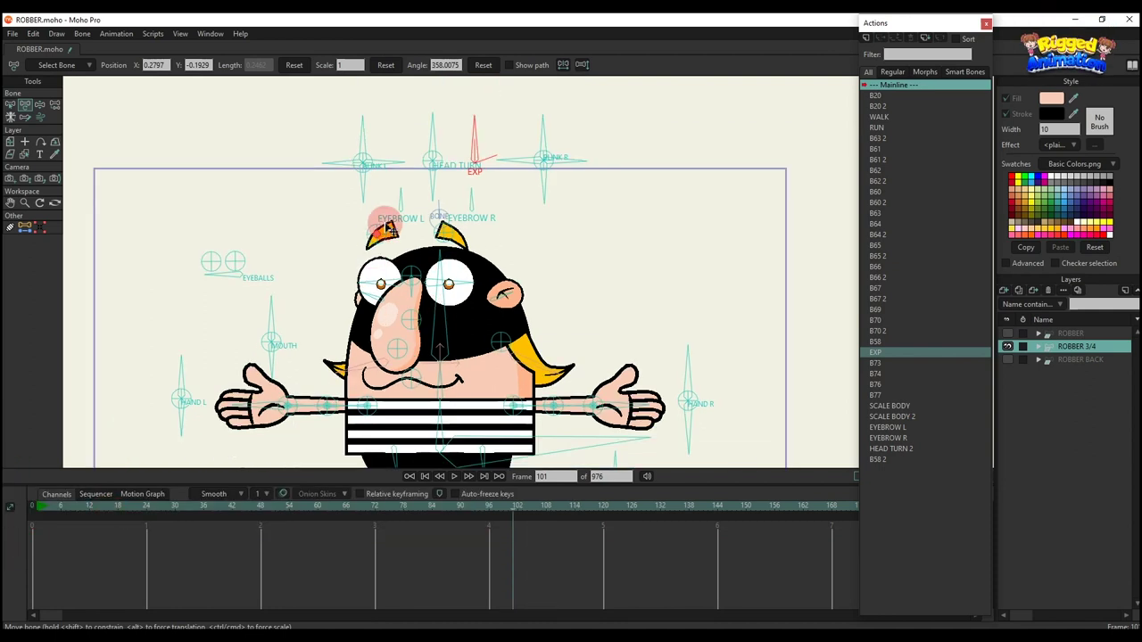
Reshape and shift both eyebrows with the EYEBROW L, EYEBROW R and eyebrow position bones, and delete their keyframes.
{"action": "scroll", "coordinate": [388, 227], "scroll_direction": "up", "scroll_amount": 2}
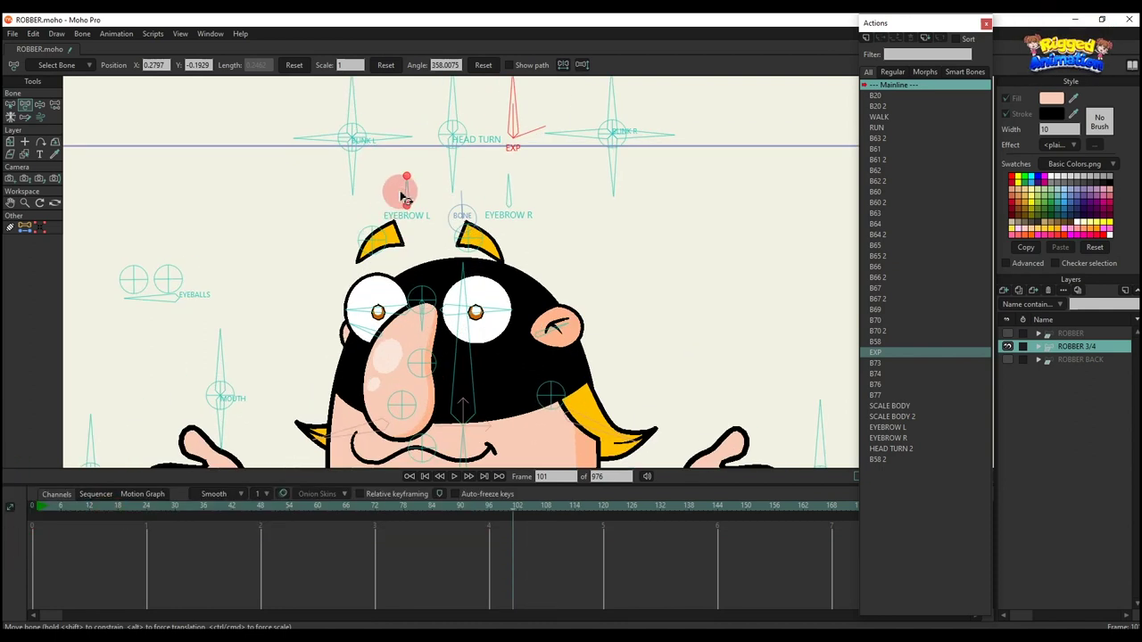
{"action": "left_click_drag", "start_coordinate": [404, 190], "coordinate": [432, 201]}
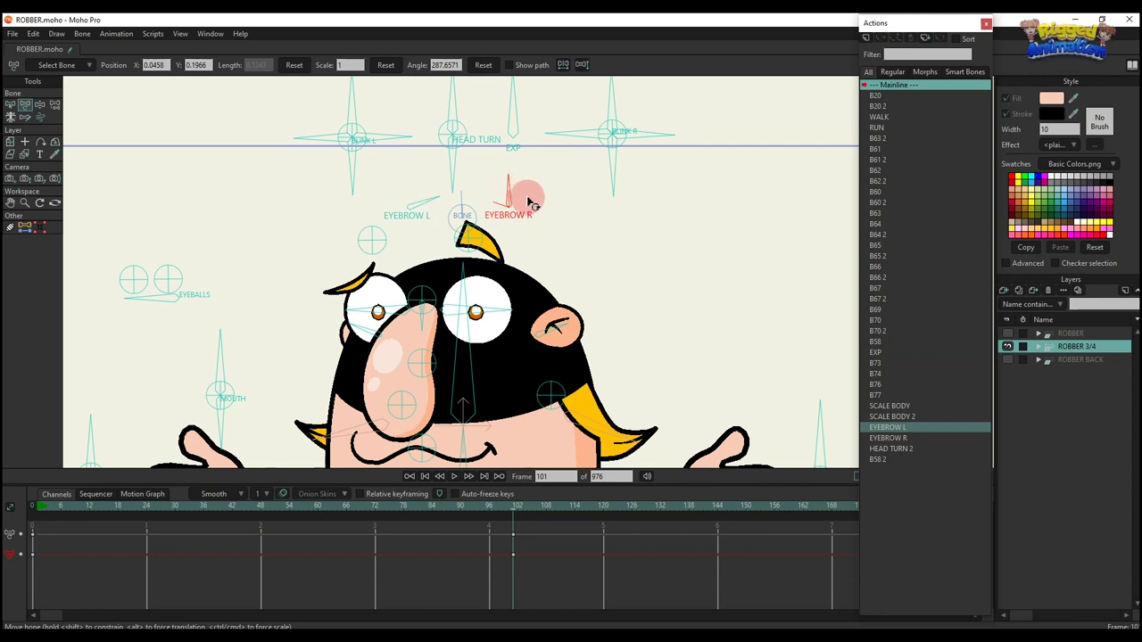
{"action": "left_click_drag", "start_coordinate": [532, 202], "coordinate": [478, 232]}
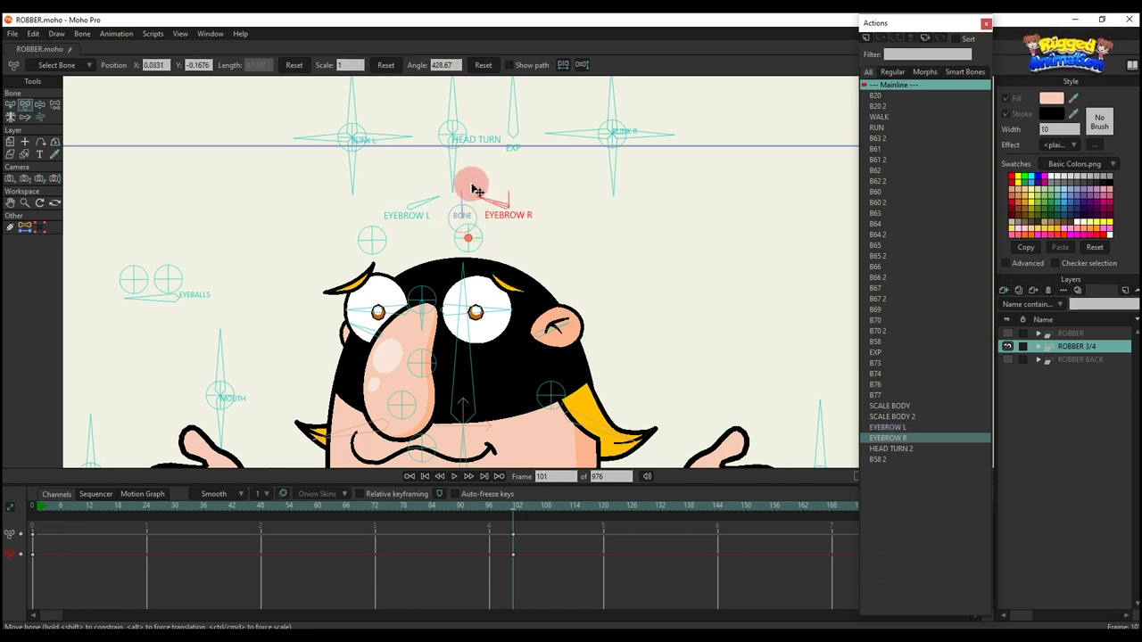
{"action": "mouse_move", "coordinate": [477, 190]}
{"action": "left_mouse_down"}
{"action": "mouse_move", "coordinate": [468, 183]}
{"action": "mouse_move", "coordinate": [459, 198]}
{"action": "left_mouse_up"}
{"action": "left_click", "coordinate": [374, 269]}
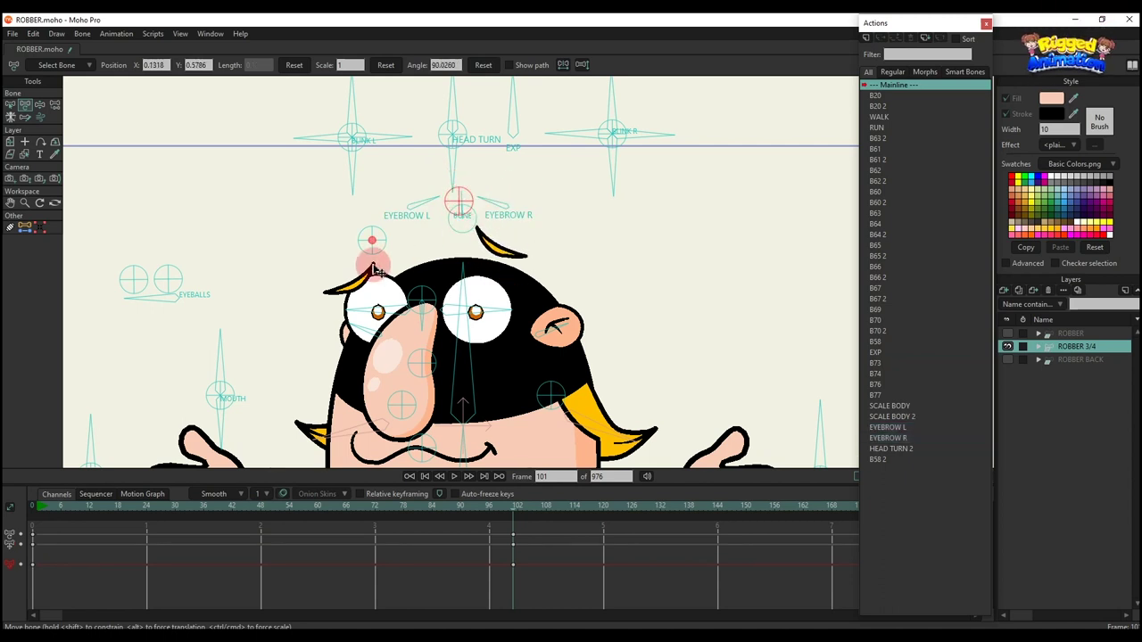
{"action": "mouse_move", "coordinate": [373, 241]}
{"action": "left_mouse_down"}
{"action": "mouse_move", "coordinate": [369, 199]}
{"action": "mouse_move", "coordinate": [377, 234]}
{"action": "left_mouse_up"}
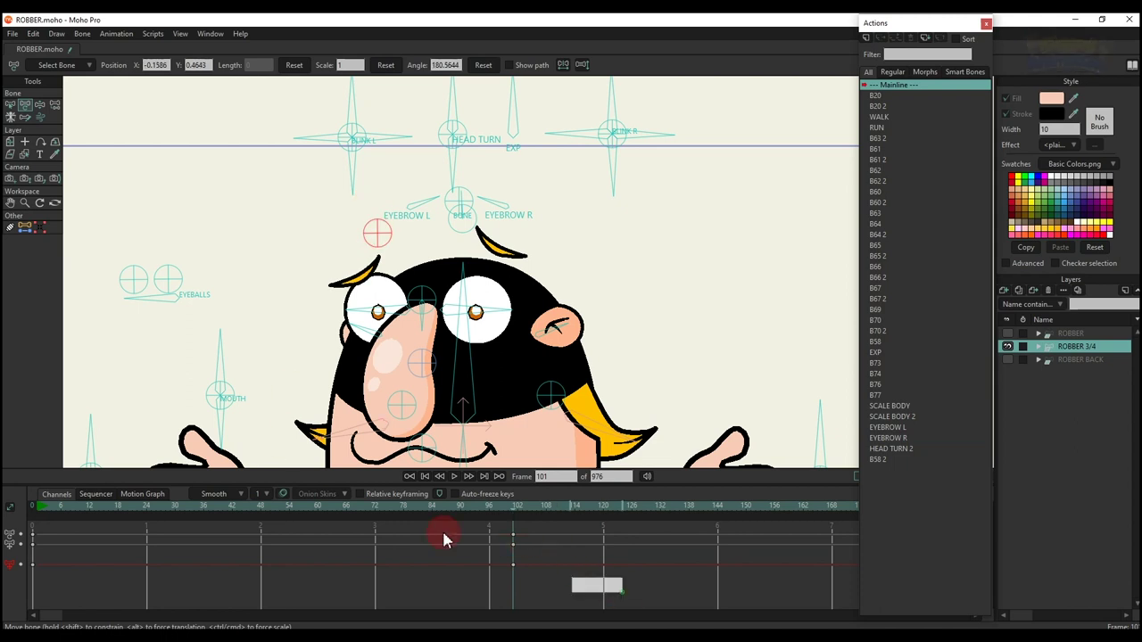
{"action": "left_click_drag", "start_coordinate": [444, 533], "coordinate": [341, 492]}
{"action": "key", "text": "BackSpace"}
{"action": "left_click", "coordinate": [65, 508]}
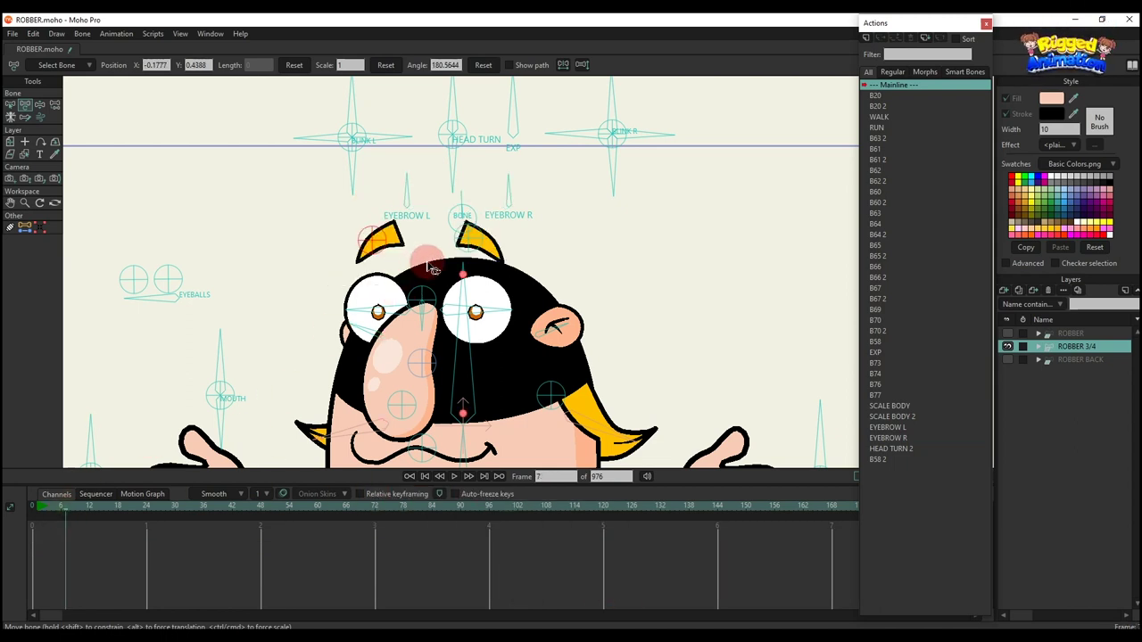
Move the two EYEBALLS control bones in different directions and delete their keyframes.
{"action": "scroll", "coordinate": [430, 268], "scroll_direction": "down", "scroll_amount": 5}
{"action": "scroll", "coordinate": [297, 261], "scroll_direction": "up", "scroll_amount": 3}
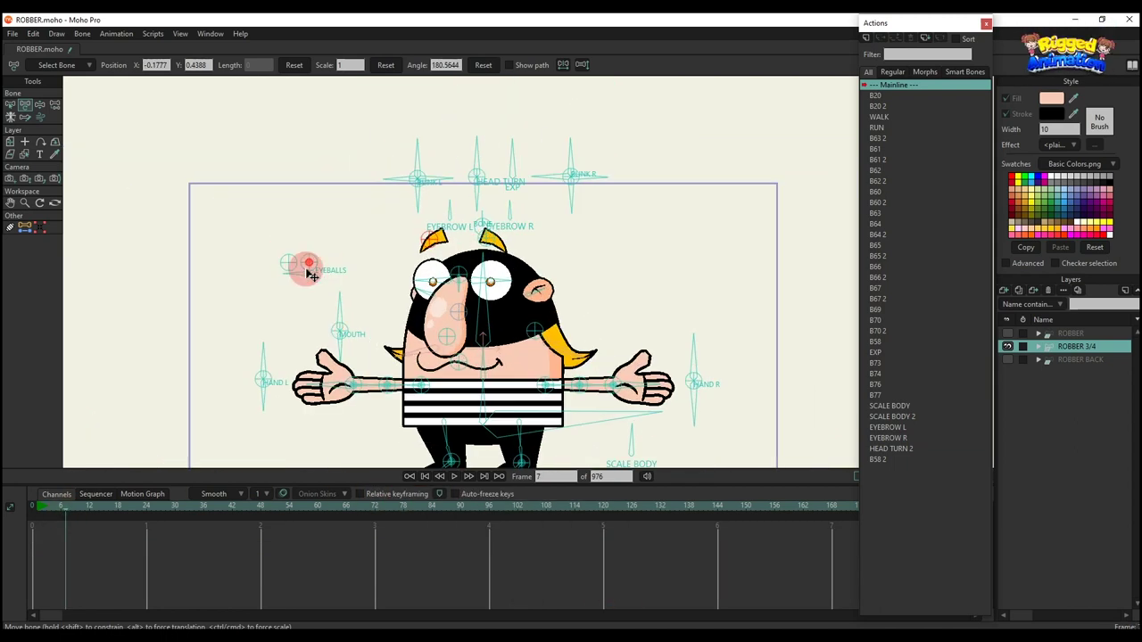
{"action": "left_click_drag", "start_coordinate": [318, 280], "coordinate": [304, 276]}
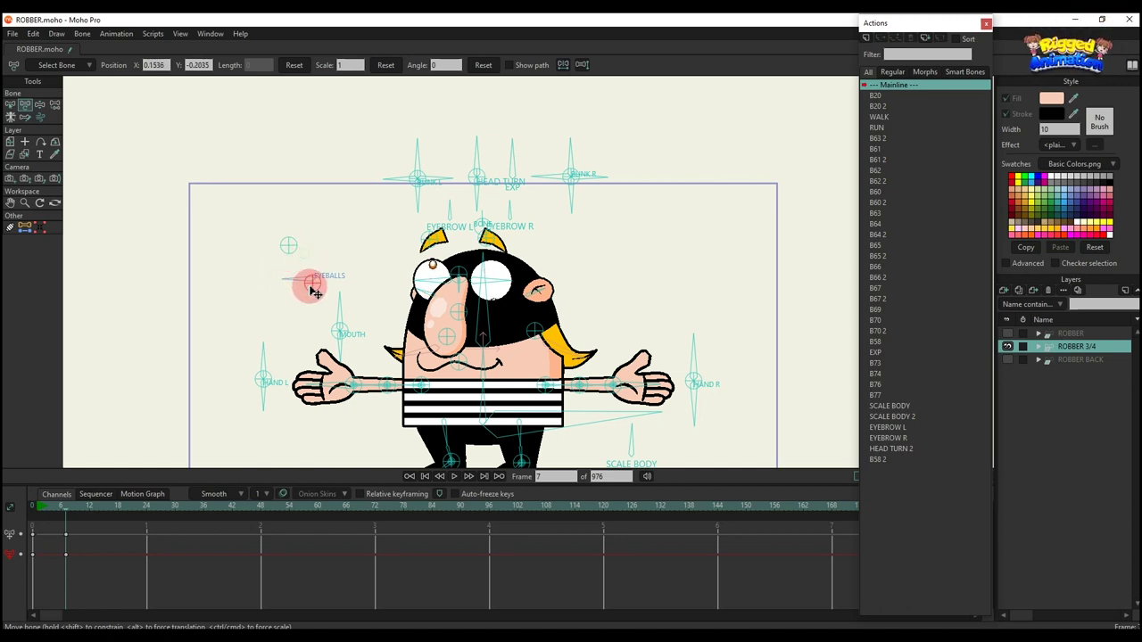
{"action": "left_click_drag", "start_coordinate": [177, 524], "coordinate": [20, 556]}
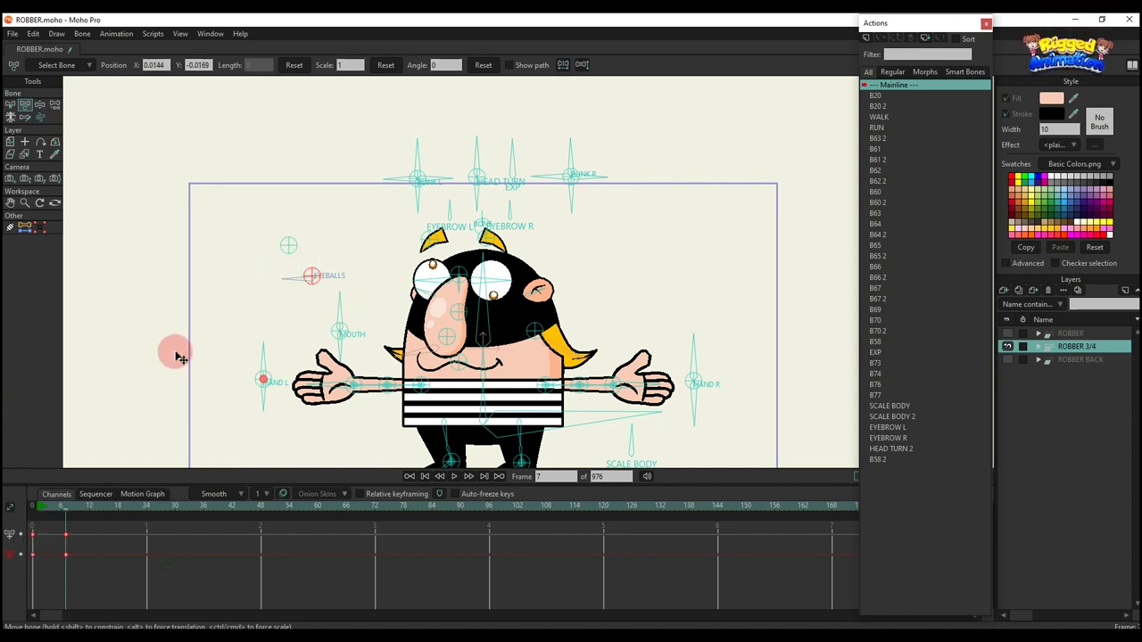
{"action": "key", "text": "BackSpace"}
Rotate the MOUTH bone to test several mouth shapes at frames 7 and 25, and delete the keyframes.
{"action": "scroll", "coordinate": [348, 308], "scroll_direction": "up", "scroll_amount": 2}
{"action": "mouse_move", "coordinate": [343, 309]}
{"action": "left_mouse_down"}
{"action": "mouse_move", "coordinate": [286, 271]}
{"action": "mouse_move", "coordinate": [304, 263]}
{"action": "left_mouse_up"}
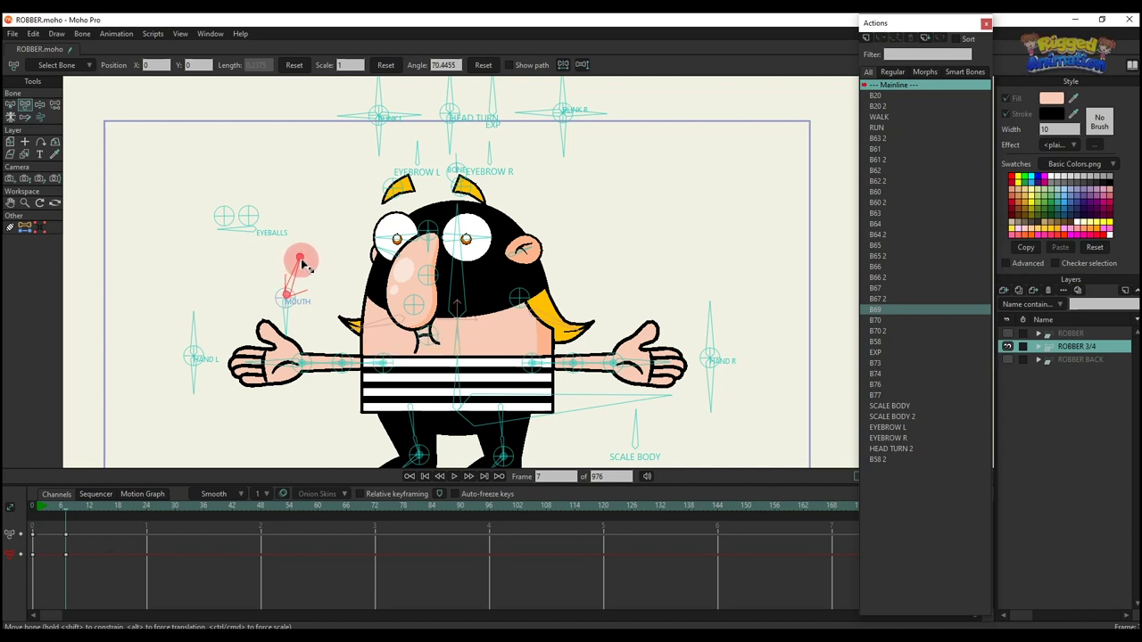
{"action": "key", "text": "space"}
{"action": "key", "text": "space"}
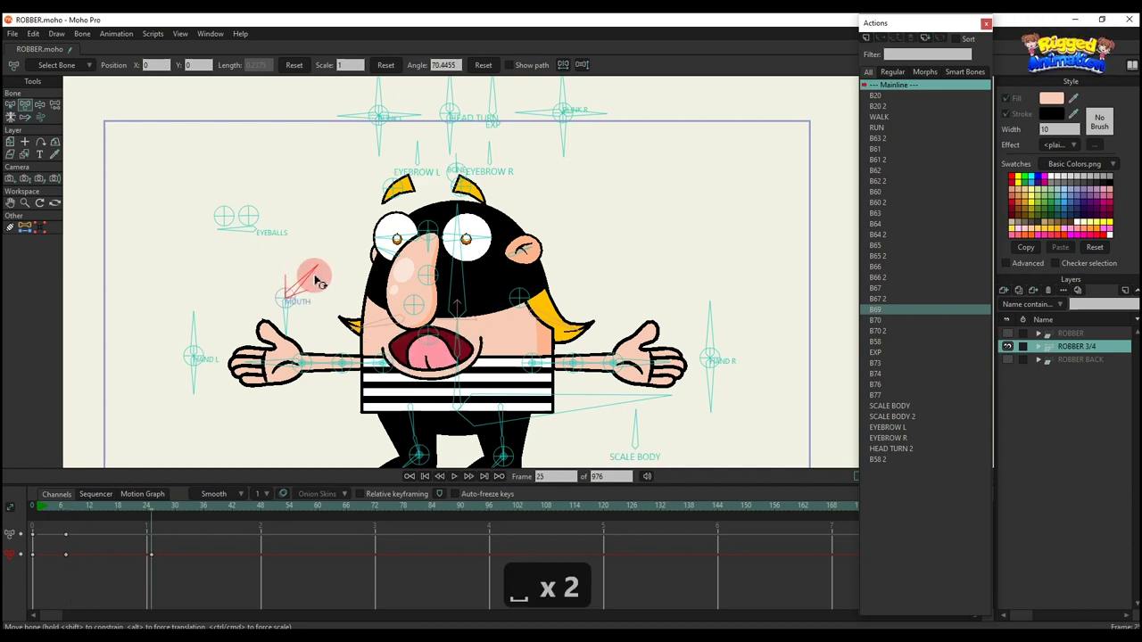
{"action": "mouse_move", "coordinate": [311, 304]}
{"action": "left_mouse_down"}
{"action": "mouse_move", "coordinate": [326, 315]}
{"action": "mouse_move", "coordinate": [268, 320]}
{"action": "mouse_move", "coordinate": [313, 307]}
{"action": "mouse_move", "coordinate": [265, 326]}
{"action": "mouse_move", "coordinate": [307, 293]}
{"action": "mouse_move", "coordinate": [314, 314]}
{"action": "left_mouse_up"}
{"action": "left_click", "coordinate": [232, 411]}
{"action": "left_click_drag", "start_coordinate": [182, 564], "coordinate": [3, 503]}
{"action": "key", "text": "BackSpace"}
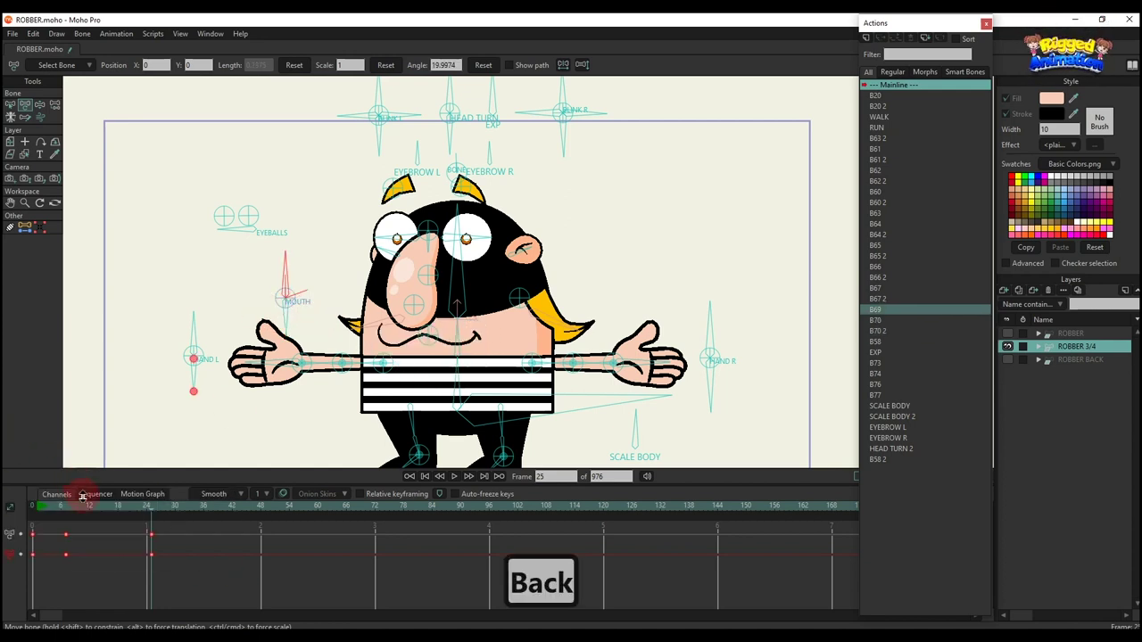
Rotate the HAND L and HAND R bones at frame 8 to switch the hand shapes, and delete the keyframes.
{"action": "left_click", "coordinate": [74, 517]}
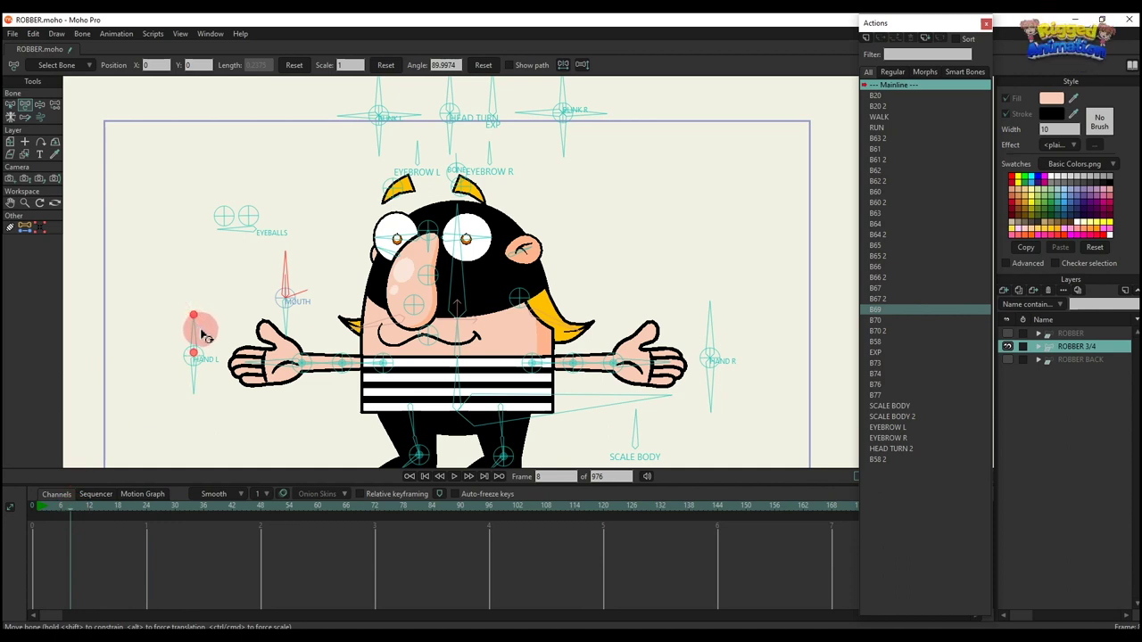
{"action": "left_click_drag", "start_coordinate": [203, 335], "coordinate": [223, 366]}
{"action": "left_click", "coordinate": [708, 321]}
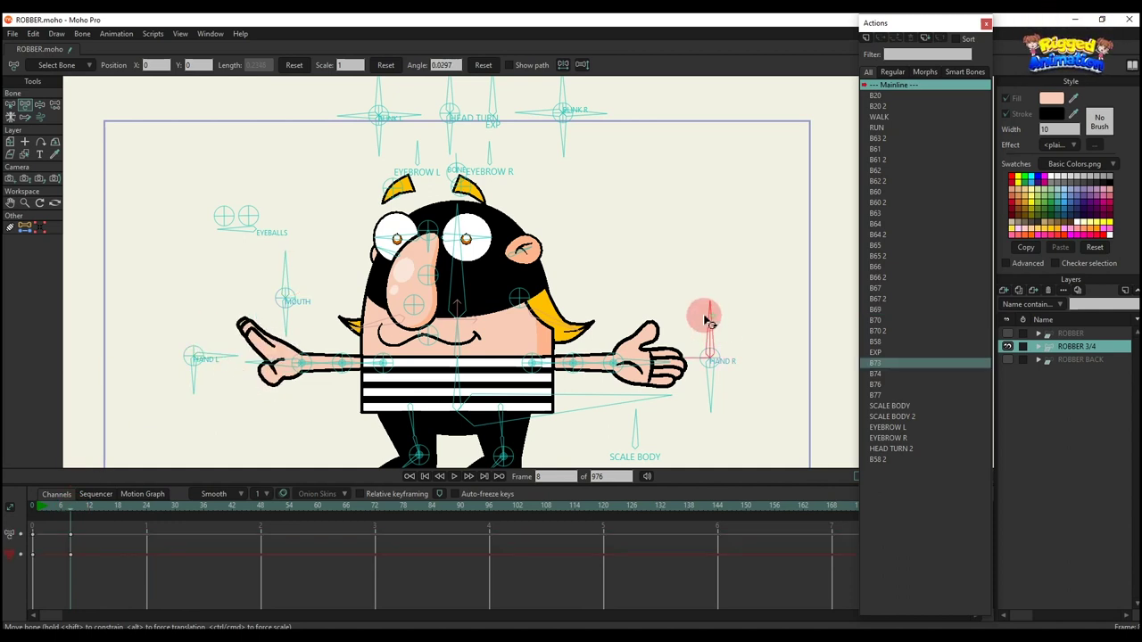
{"action": "left_click_drag", "start_coordinate": [704, 319], "coordinate": [637, 381]}
{"action": "left_click_drag", "start_coordinate": [105, 557], "coordinate": [7, 511]}
{"action": "key", "text": "BackSpace"}
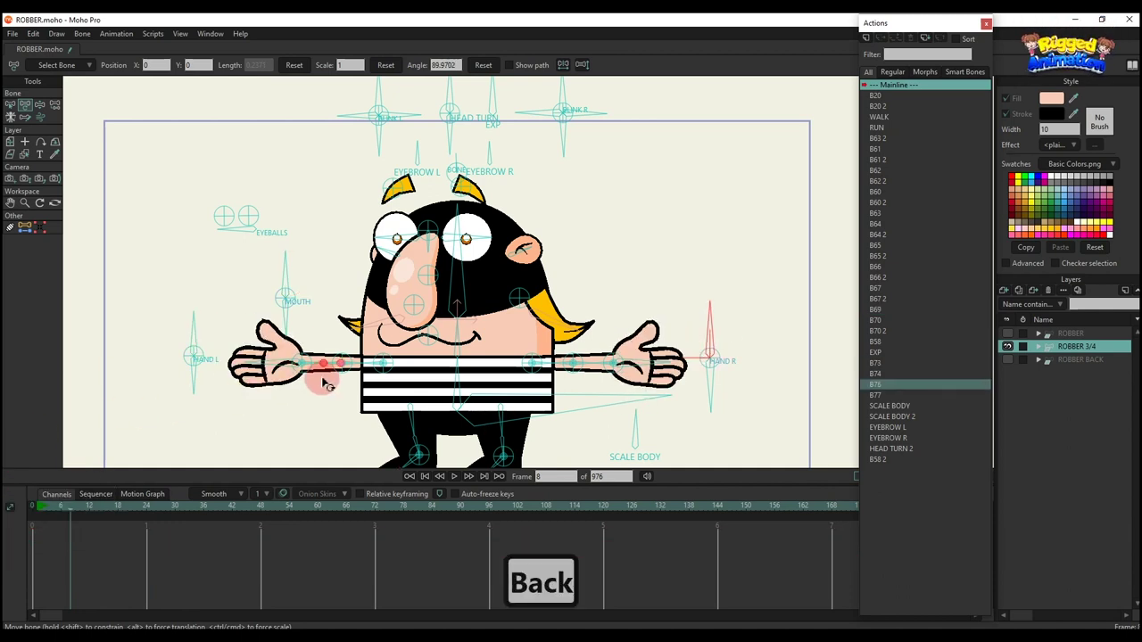
Stretch the left arm outward and raise the right arm with their wrist bones, and delete the keyframes.
{"action": "left_click", "coordinate": [349, 360]}
{"action": "left_click_drag", "start_coordinate": [352, 361], "coordinate": [278, 368]}
{"action": "left_click", "coordinate": [530, 361]}
{"action": "left_click_drag", "start_coordinate": [580, 357], "coordinate": [636, 251]}
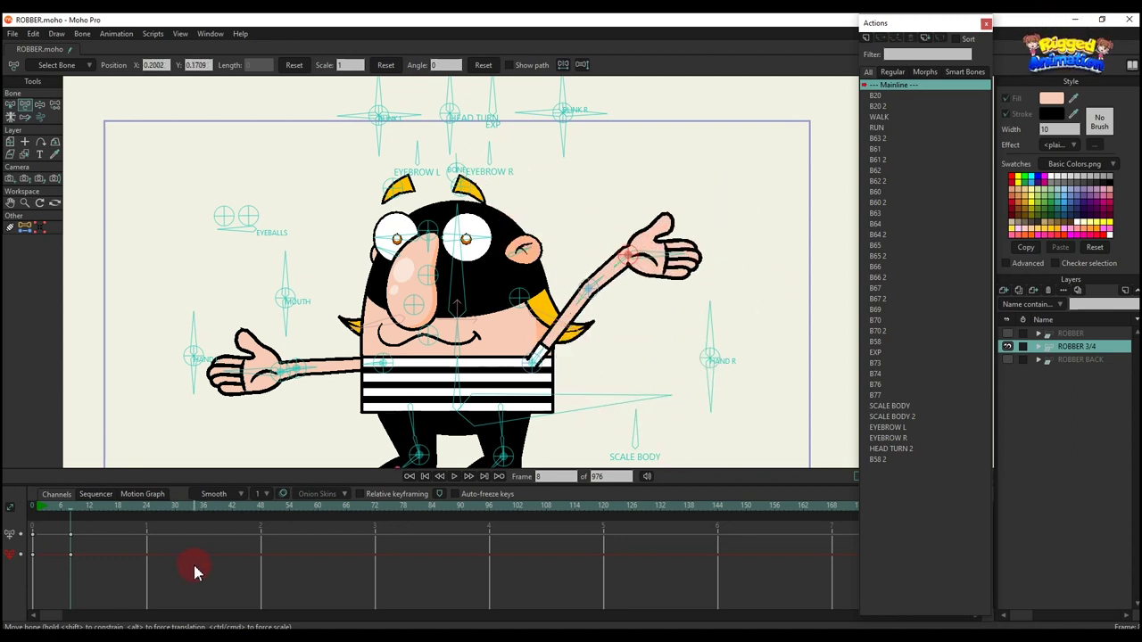
{"action": "left_click_drag", "start_coordinate": [193, 566], "coordinate": [4, 480]}
{"action": "key", "text": "BackSpace"}
Bend both arms to raise the hands beside the head, placing the right hand behind the ear and hair.
{"action": "left_click_drag", "start_coordinate": [306, 351], "coordinate": [368, 300]}
{"action": "left_click", "coordinate": [586, 366]}
{"action": "left_click_drag", "start_coordinate": [586, 362], "coordinate": [477, 310]}
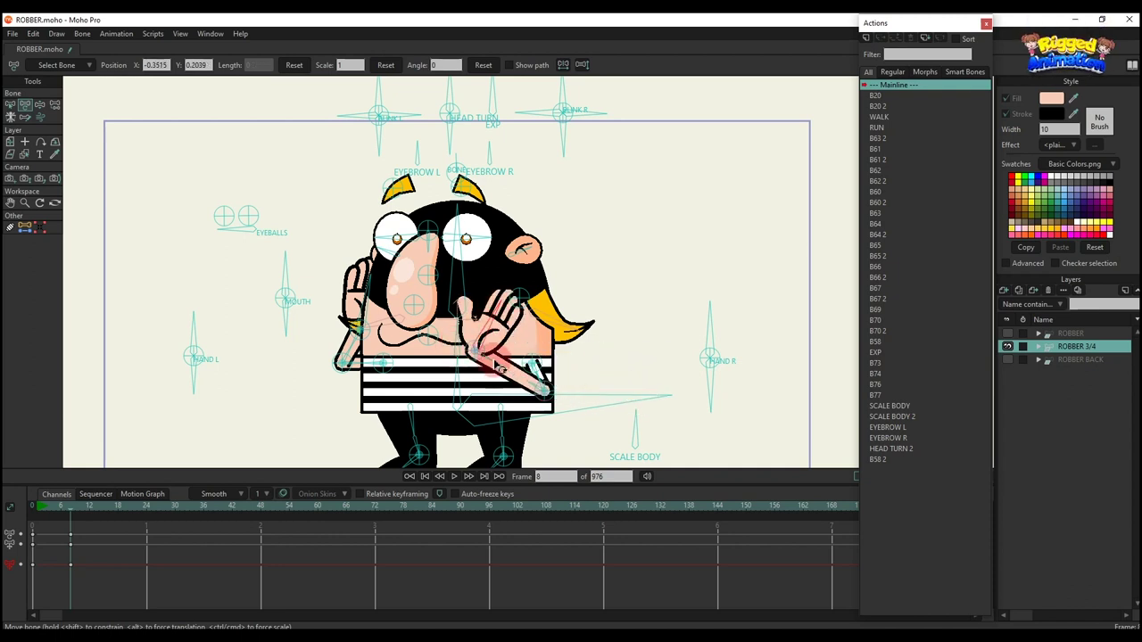
{"action": "left_click", "coordinate": [495, 363]}
{"action": "scroll", "coordinate": [493, 363], "scroll_direction": "up", "scroll_amount": 2}
{"action": "left_click_drag", "start_coordinate": [492, 359], "coordinate": [509, 252]}
{"action": "scroll", "coordinate": [466, 327], "scroll_direction": "down", "scroll_amount": 5}
{"action": "scroll", "coordinate": [479, 323], "scroll_direction": "up", "scroll_amount": 5}
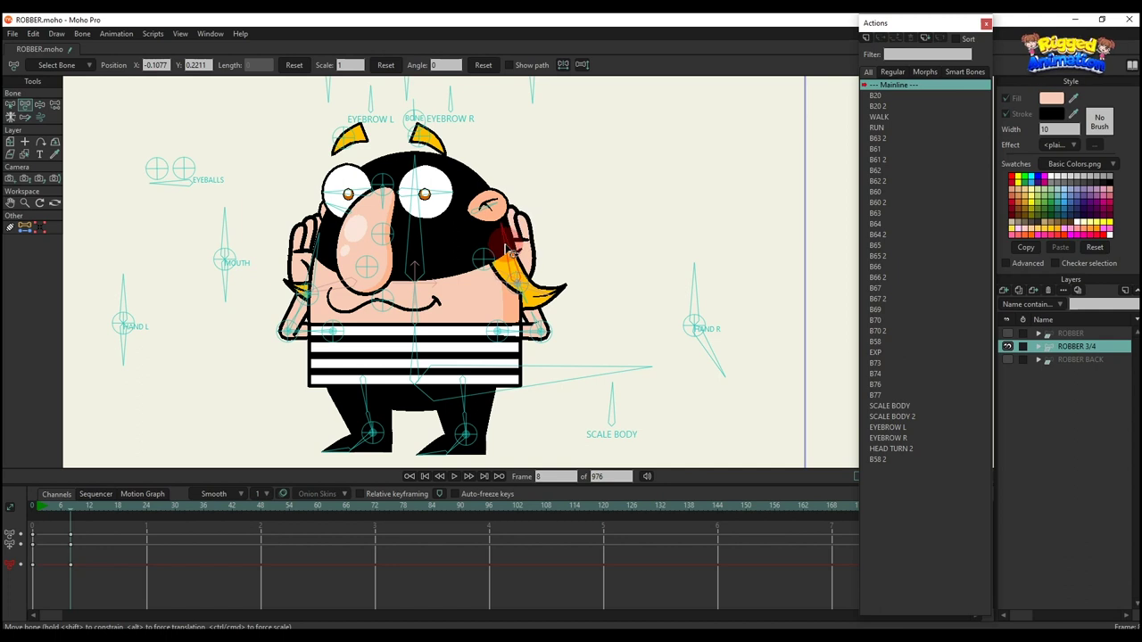
Move both hands from the head out to raised open-palm positions at the sides, and adjust the HAND L and HAND R bones.
{"action": "scroll", "coordinate": [452, 298], "scroll_direction": "down", "scroll_amount": 2}
{"action": "left_click", "coordinate": [453, 298]}
{"action": "scroll", "coordinate": [450, 294], "scroll_direction": "up", "scroll_amount": 2}
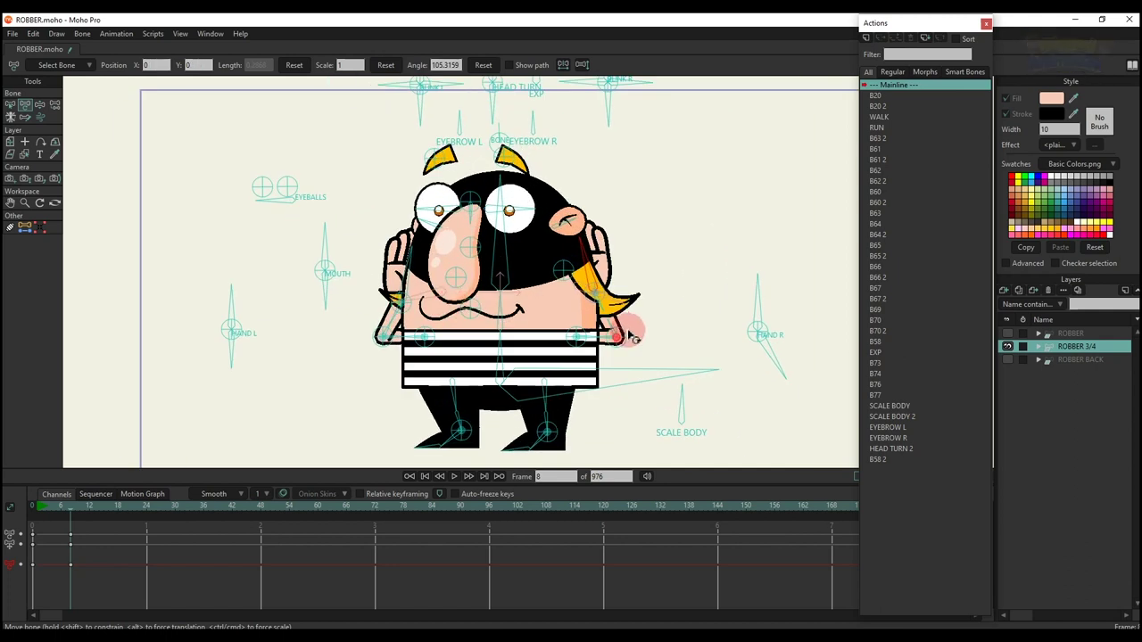
{"action": "left_click_drag", "start_coordinate": [628, 342], "coordinate": [671, 274]}
{"action": "left_click", "coordinate": [746, 340]}
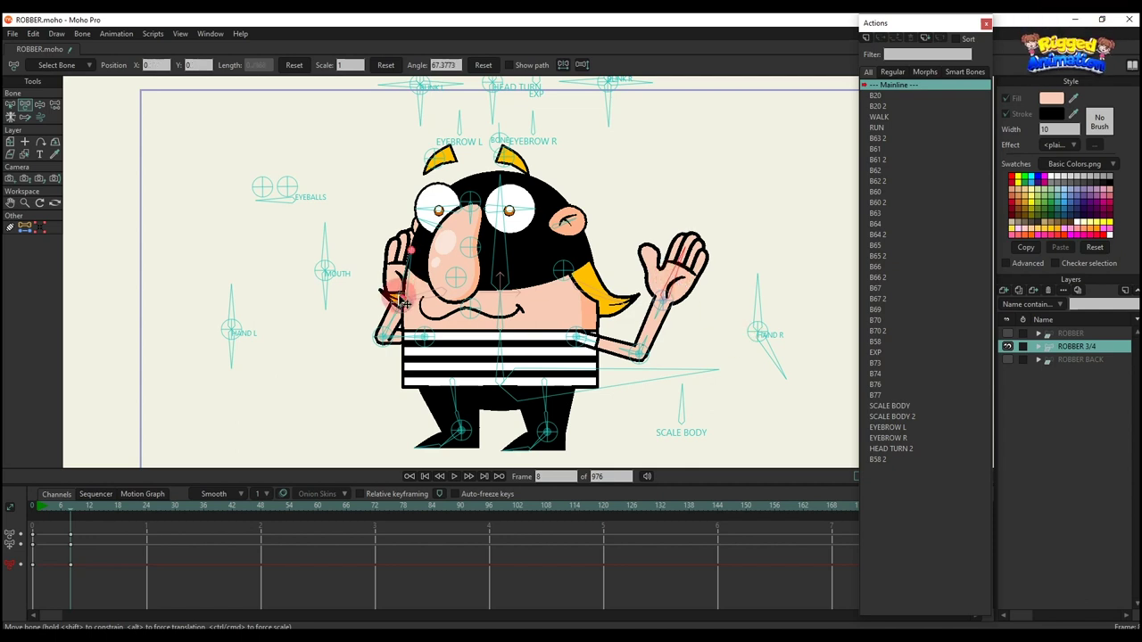
{"action": "left_click_drag", "start_coordinate": [395, 306], "coordinate": [333, 286]}
{"action": "left_click_drag", "start_coordinate": [772, 362], "coordinate": [751, 370]}
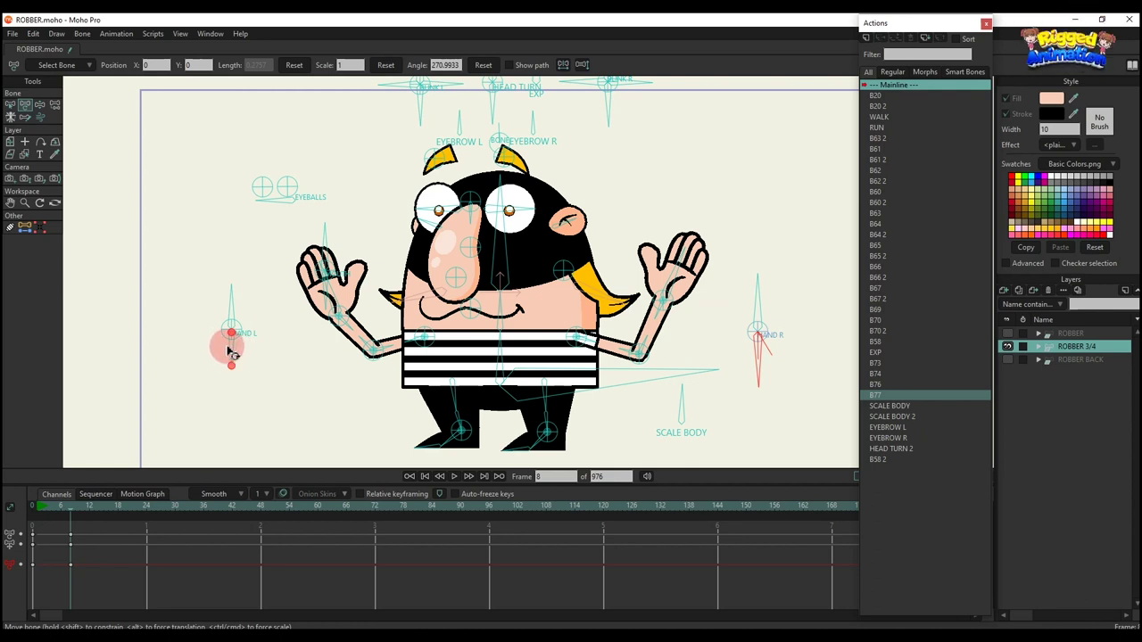
{"action": "left_click_drag", "start_coordinate": [231, 352], "coordinate": [205, 342]}
{"action": "left_click", "coordinate": [356, 307]}
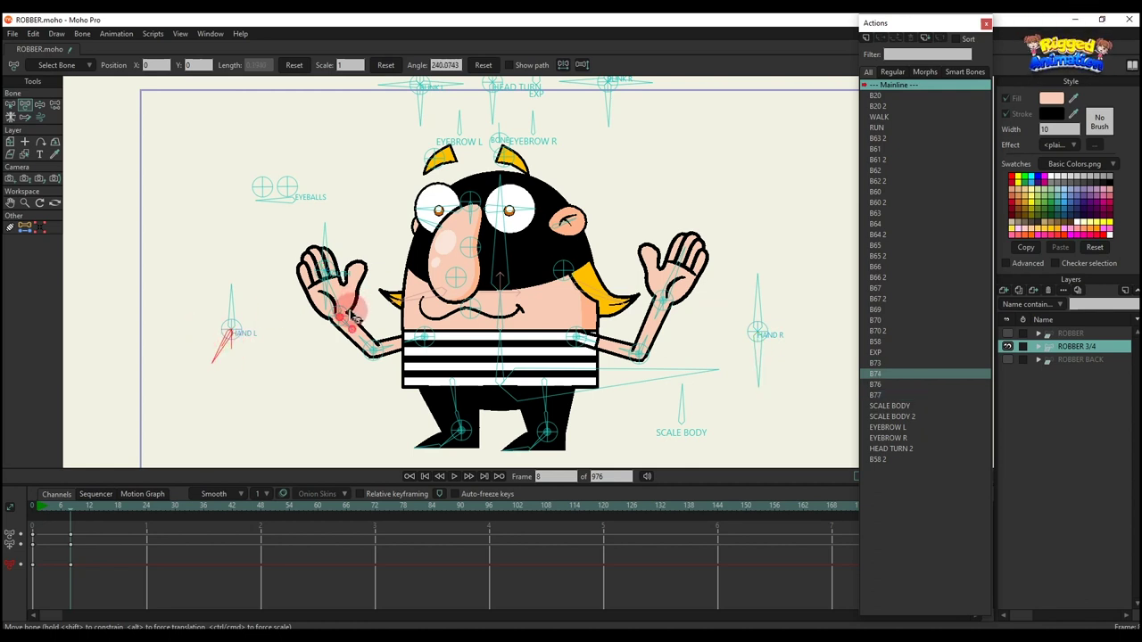
Bend both arms inward to bring the open palms together in front of the chest.
{"action": "left_click_drag", "start_coordinate": [348, 312], "coordinate": [444, 339]}
{"action": "left_click", "coordinate": [585, 348]}
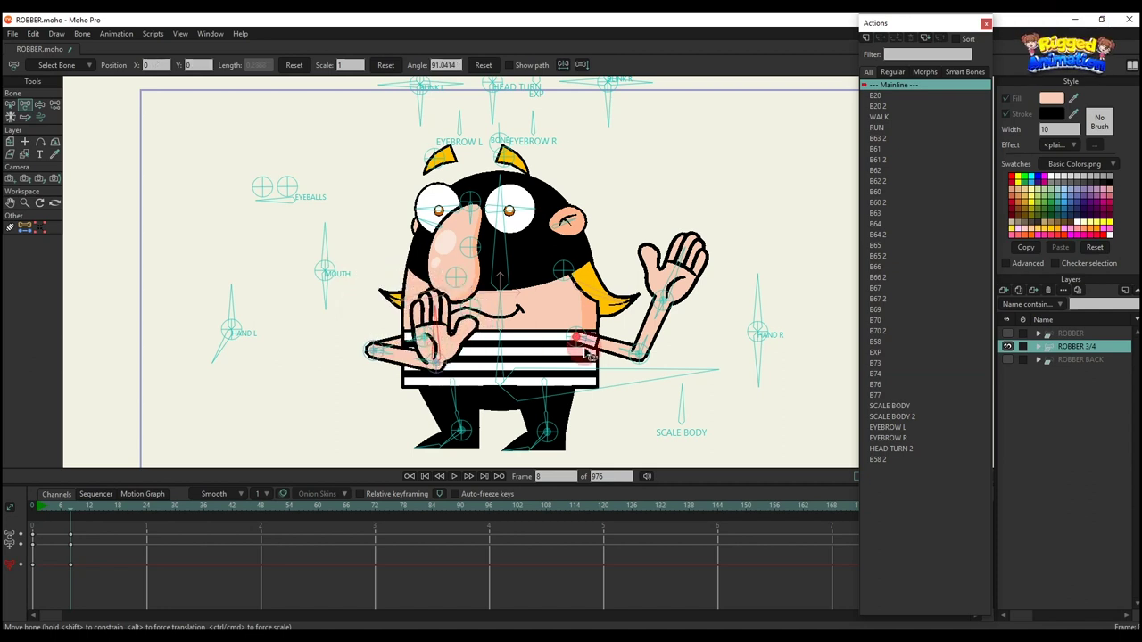
{"action": "left_click_drag", "start_coordinate": [633, 367], "coordinate": [528, 342]}
{"action": "left_click", "coordinate": [518, 322]}
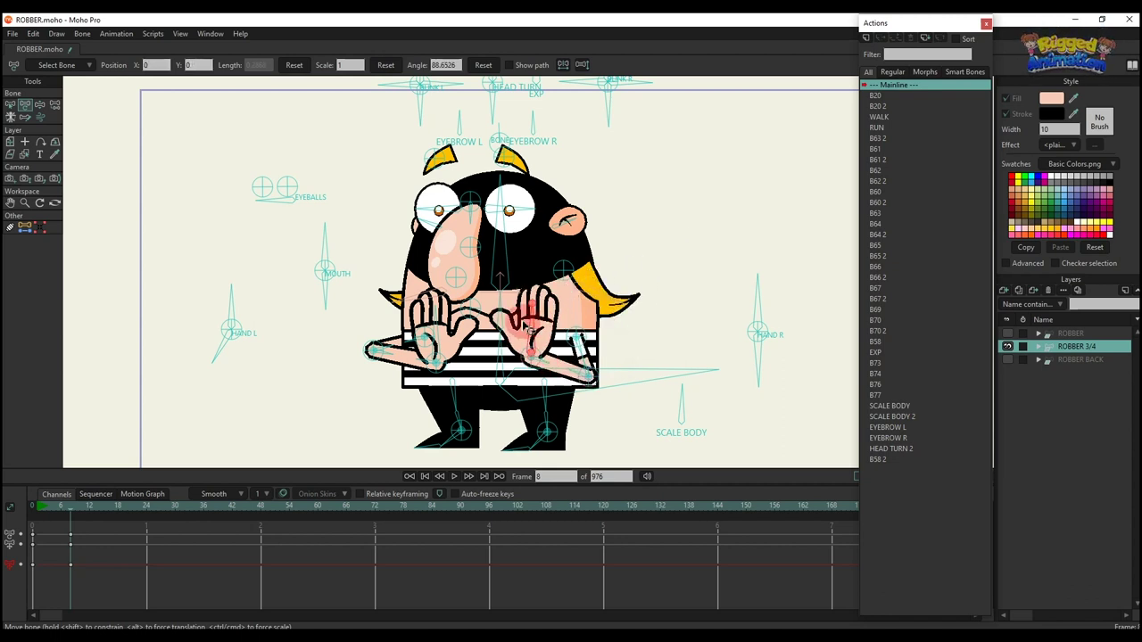
Test the head, body and SCALE BODY bones on the posed 3/4 robber, and delete the frame 8 keyframes.
{"action": "scroll", "coordinate": [521, 325], "scroll_direction": "down", "scroll_amount": 2}
{"action": "left_click_drag", "start_coordinate": [509, 296], "coordinate": [463, 301]}
{"action": "scroll", "coordinate": [466, 301], "scroll_direction": "up", "scroll_amount": 2}
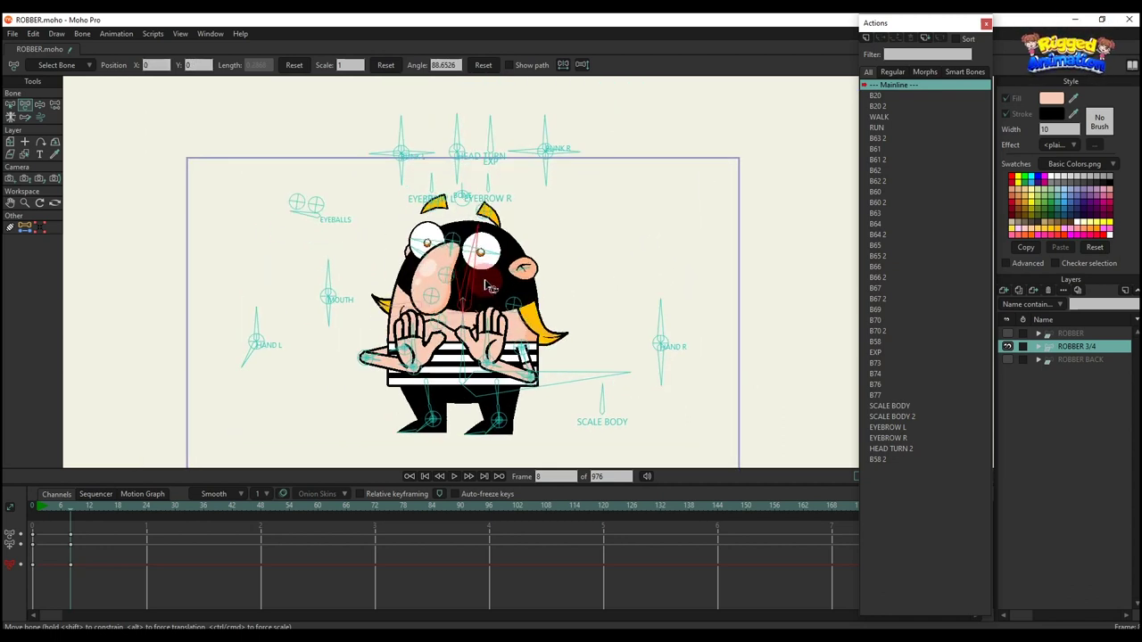
{"action": "scroll", "coordinate": [473, 314], "scroll_direction": "up", "scroll_amount": 2}
{"action": "mouse_move", "coordinate": [466, 322]}
{"action": "left_mouse_down"}
{"action": "mouse_move", "coordinate": [476, 322]}
{"action": "mouse_move", "coordinate": [433, 344]}
{"action": "mouse_move", "coordinate": [469, 332]}
{"action": "mouse_move", "coordinate": [435, 336]}
{"action": "mouse_move", "coordinate": [459, 347]}
{"action": "mouse_move", "coordinate": [459, 337]}
{"action": "left_mouse_up"}
{"action": "scroll", "coordinate": [470, 322], "scroll_direction": "down", "scroll_amount": 2}
{"action": "scroll", "coordinate": [476, 329], "scroll_direction": "down", "scroll_amount": 1}
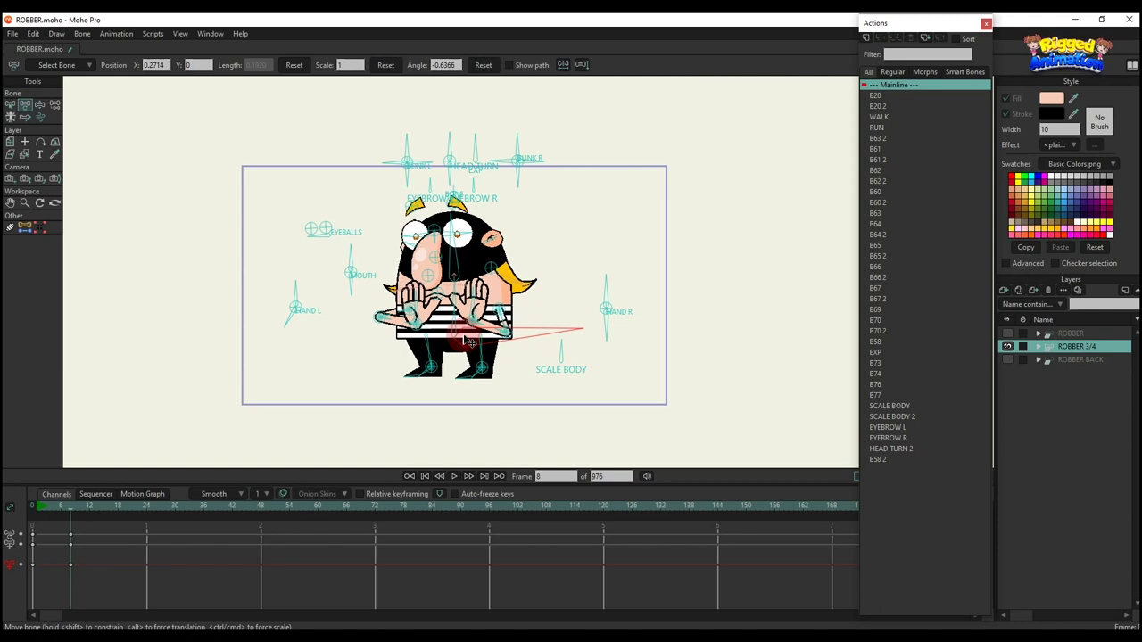
{"action": "scroll", "coordinate": [584, 350], "scroll_direction": "up", "scroll_amount": 2}
{"action": "left_click_drag", "start_coordinate": [549, 349], "coordinate": [61, 462]}
{"action": "key", "text": "BackSpace"}
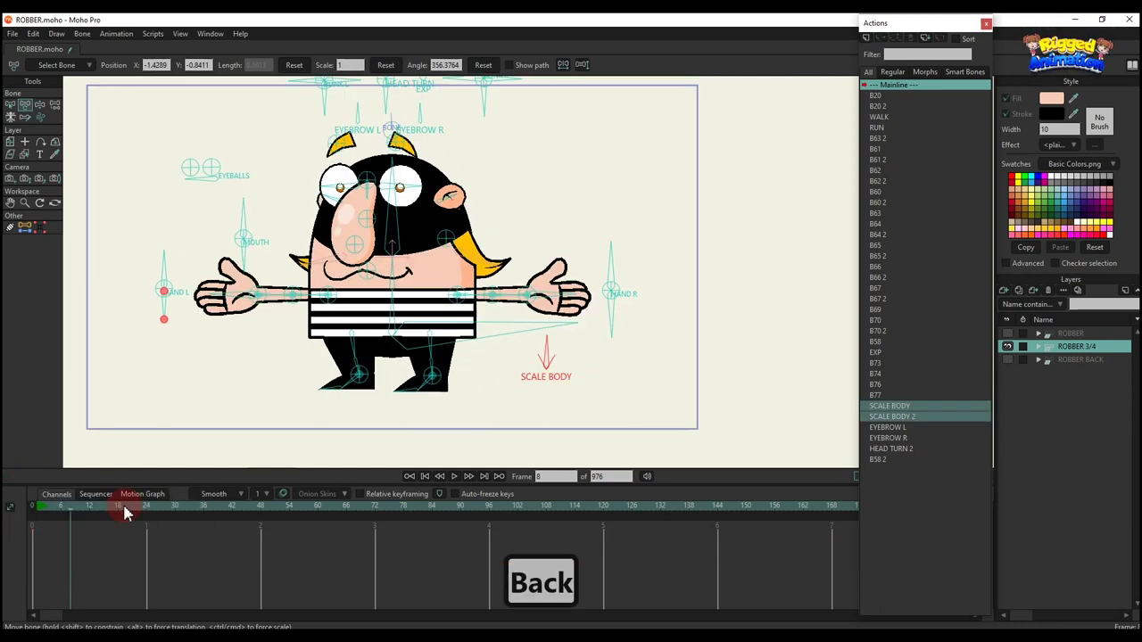
Insert the WALK action at frame 8 on the 3/4 robber and play the animation.
{"action": "left_click", "coordinate": [879, 116]}
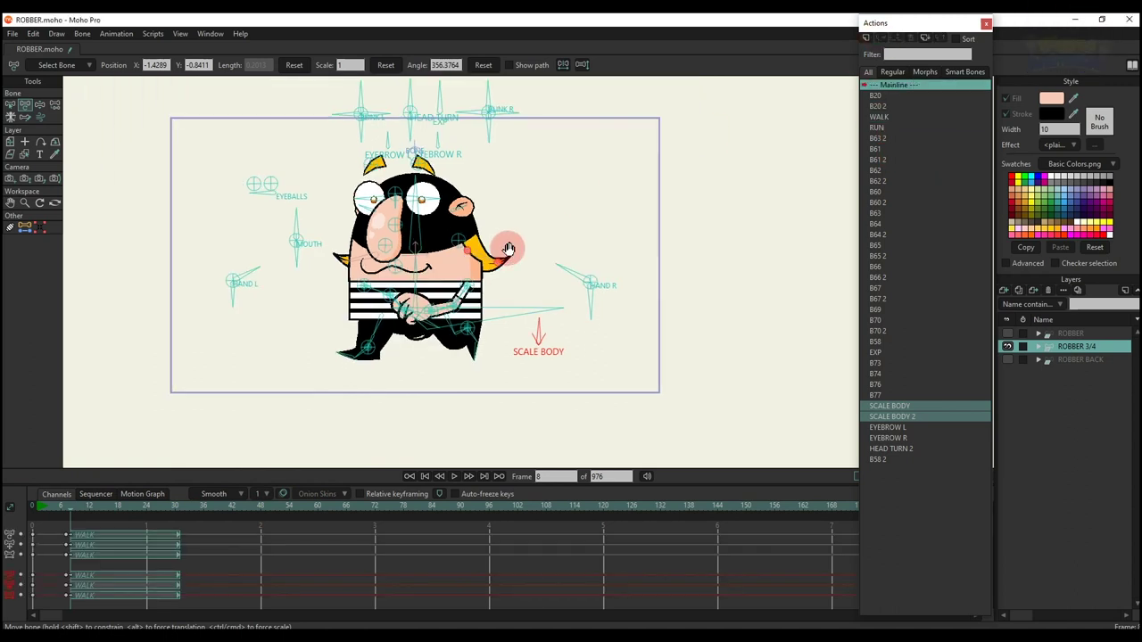
{"action": "scroll", "coordinate": [509, 250], "scroll_direction": "down", "scroll_amount": 1}
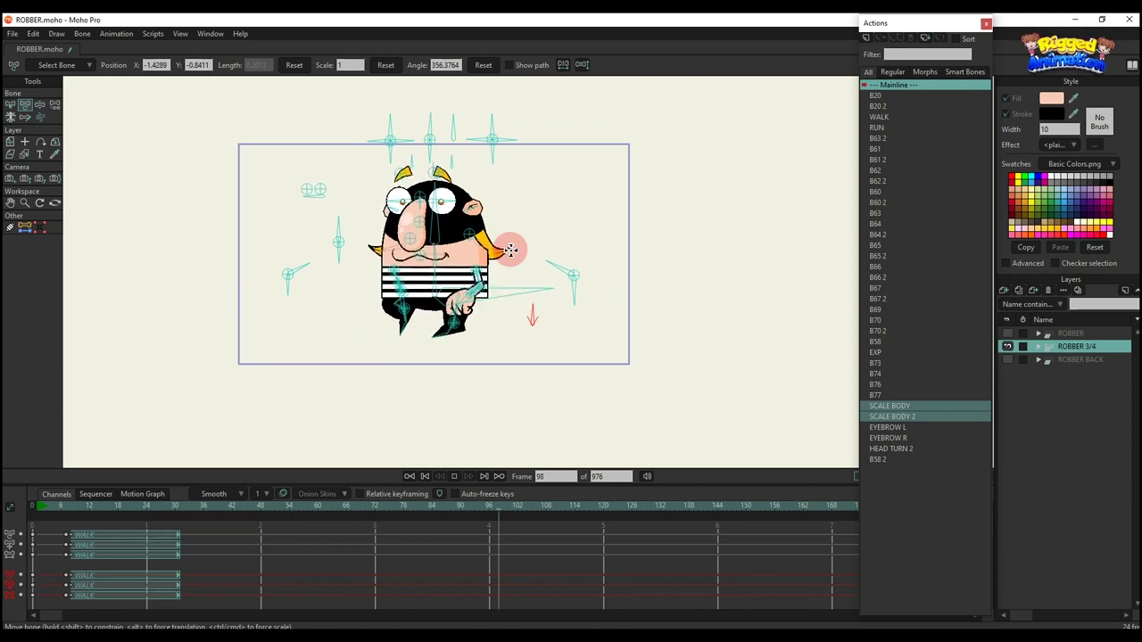
{"action": "key", "text": "space"}
Insert the RUN action at frame 71 and play the animation.
{"action": "left_click", "coordinate": [371, 508]}
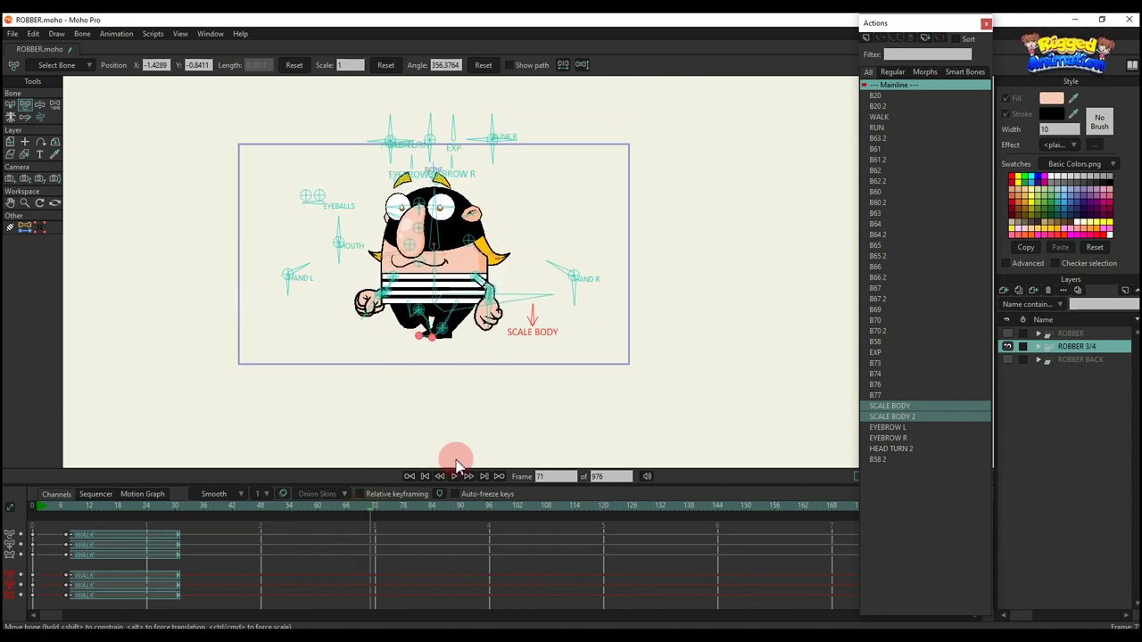
{"action": "left_click", "coordinate": [883, 128]}
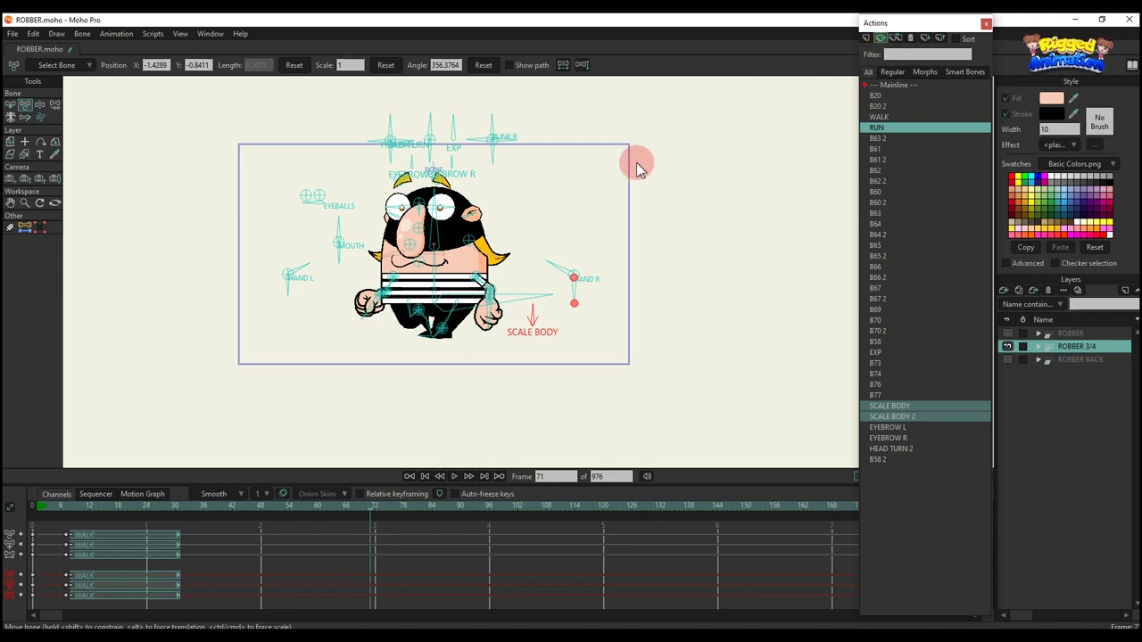
{"action": "key", "text": "space"}
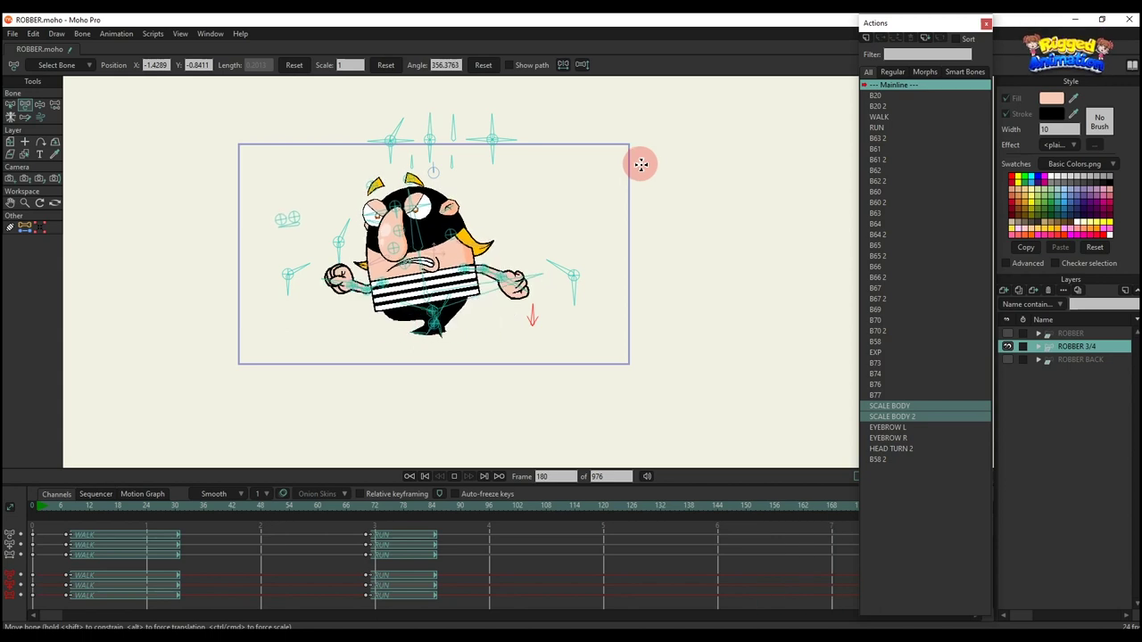
{"action": "key", "text": "space"}
Delete the WALK and RUN keyframes, and show the ROBBER BACK layer instead of ROBBER 3/4.
{"action": "left_click_drag", "start_coordinate": [461, 601], "coordinate": [32, 506]}
{"action": "key", "text": "BackSpace"}
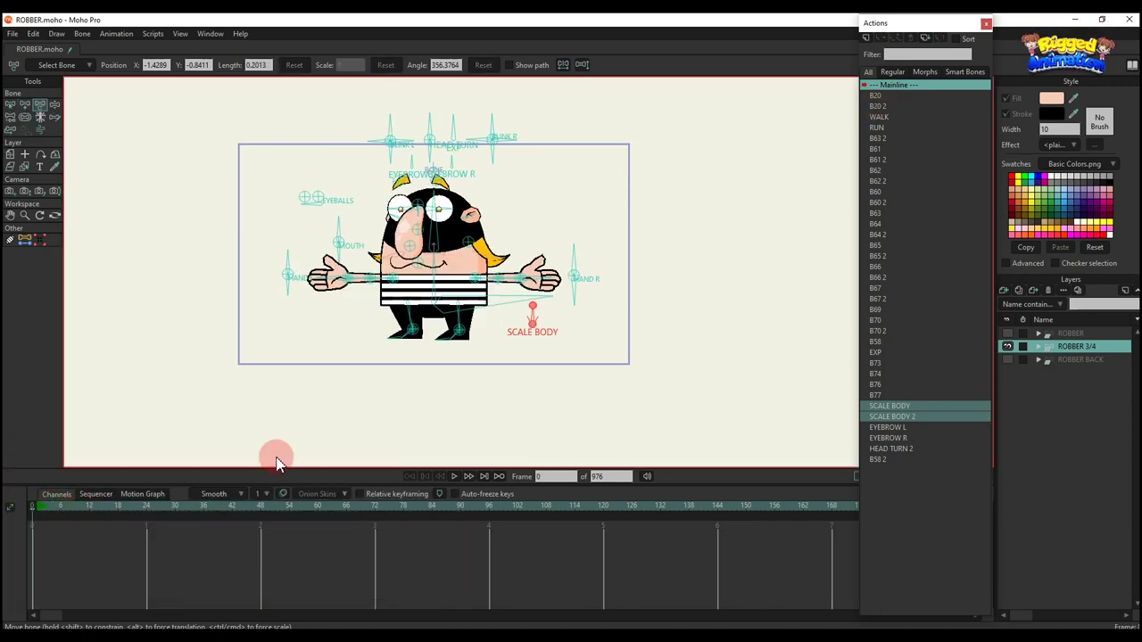
{"action": "left_click", "coordinate": [1003, 348]}
{"action": "left_click", "coordinate": [1007, 360]}
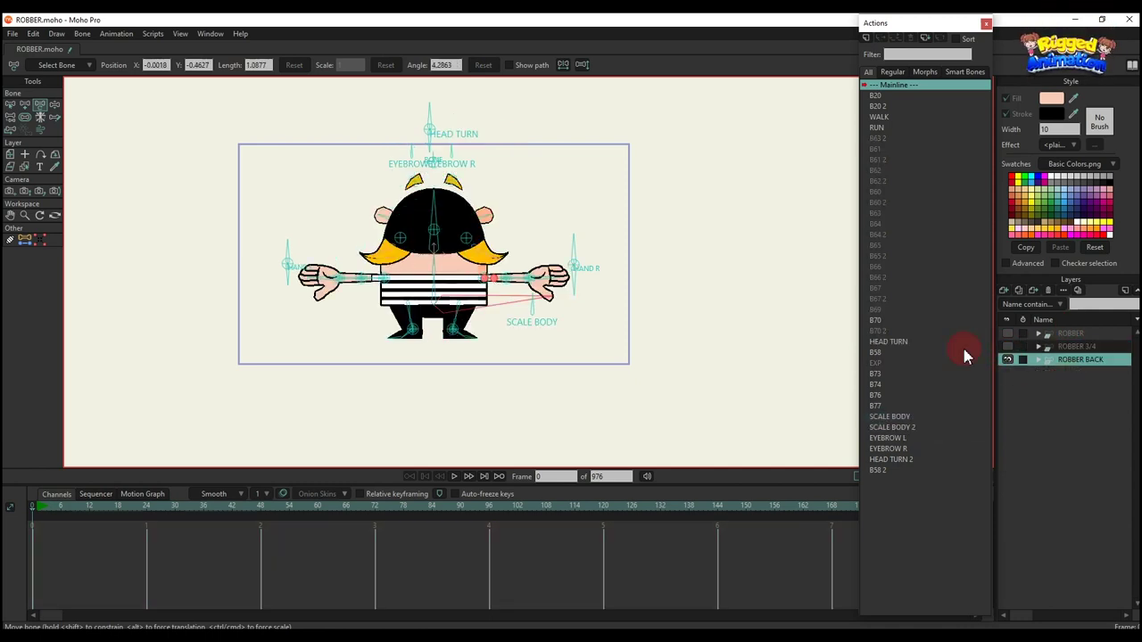
Rotate the HEAD TURN bone in both directions at frame 8 on the back view, and reset its angle.
{"action": "left_click", "coordinate": [794, 339]}
{"action": "left_click", "coordinate": [71, 515]}
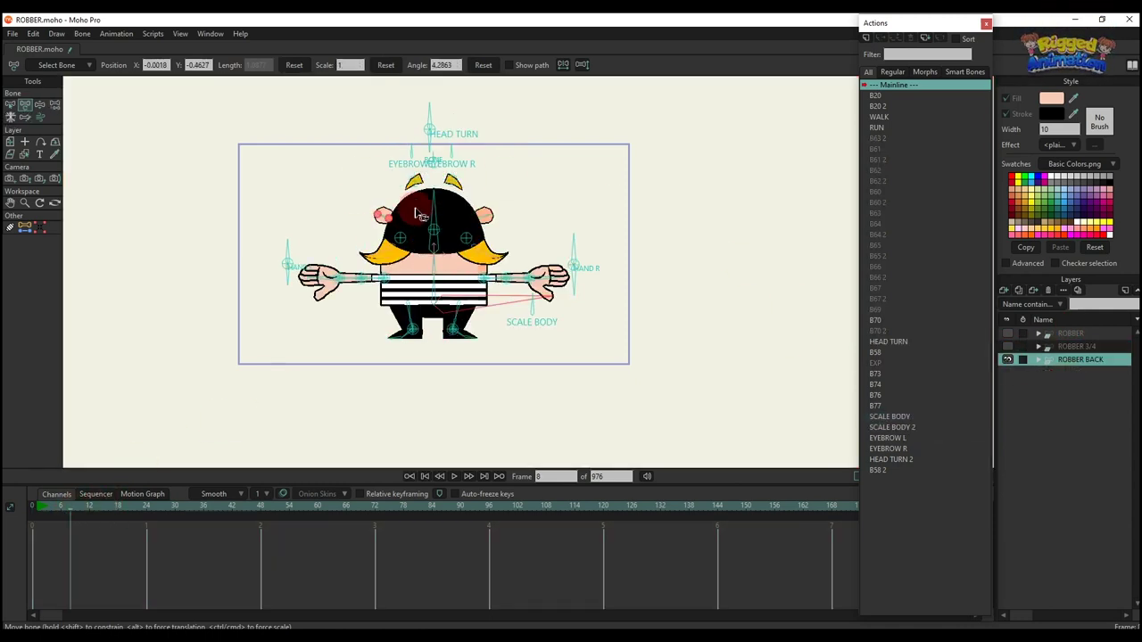
{"action": "scroll", "coordinate": [422, 128], "scroll_direction": "up", "scroll_amount": 1}
{"action": "key", "text": "t"}
{"action": "left_click_drag", "start_coordinate": [429, 106], "coordinate": [421, 119]}
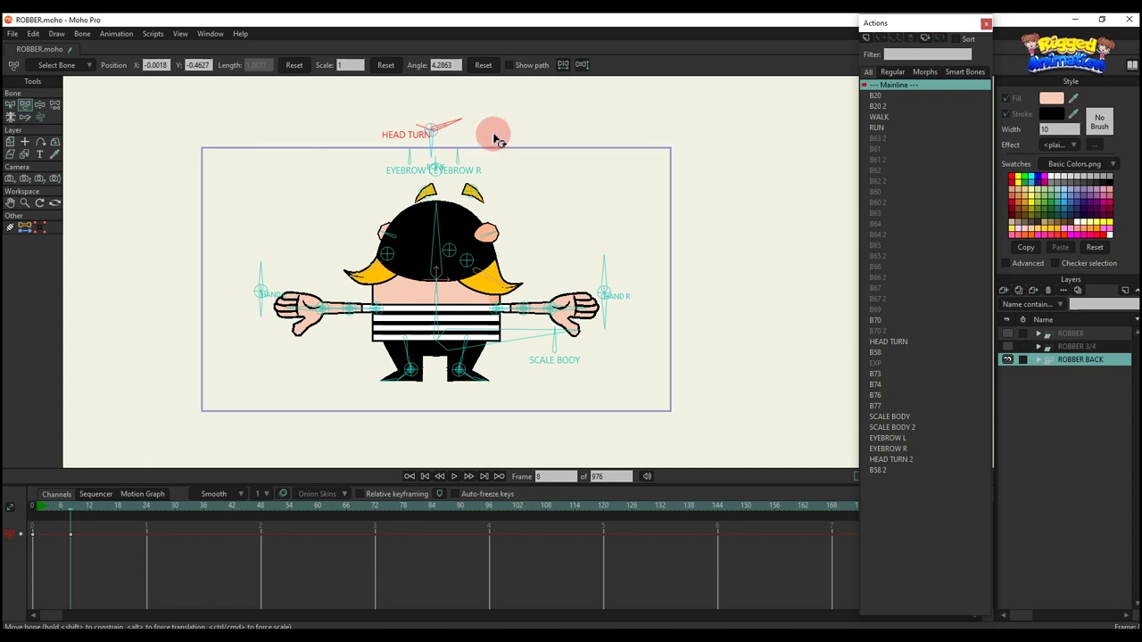
{"action": "left_click", "coordinate": [482, 66]}
{"action": "left_click_drag", "start_coordinate": [437, 145], "coordinate": [508, 113]}
{"action": "left_click", "coordinate": [482, 66]}
Rotate the EYEBROW L and EYEBROW R bones to reshape the eyebrows, and move both eyebrows up.
{"action": "scroll", "coordinate": [410, 154], "scroll_direction": "up", "scroll_amount": 2}
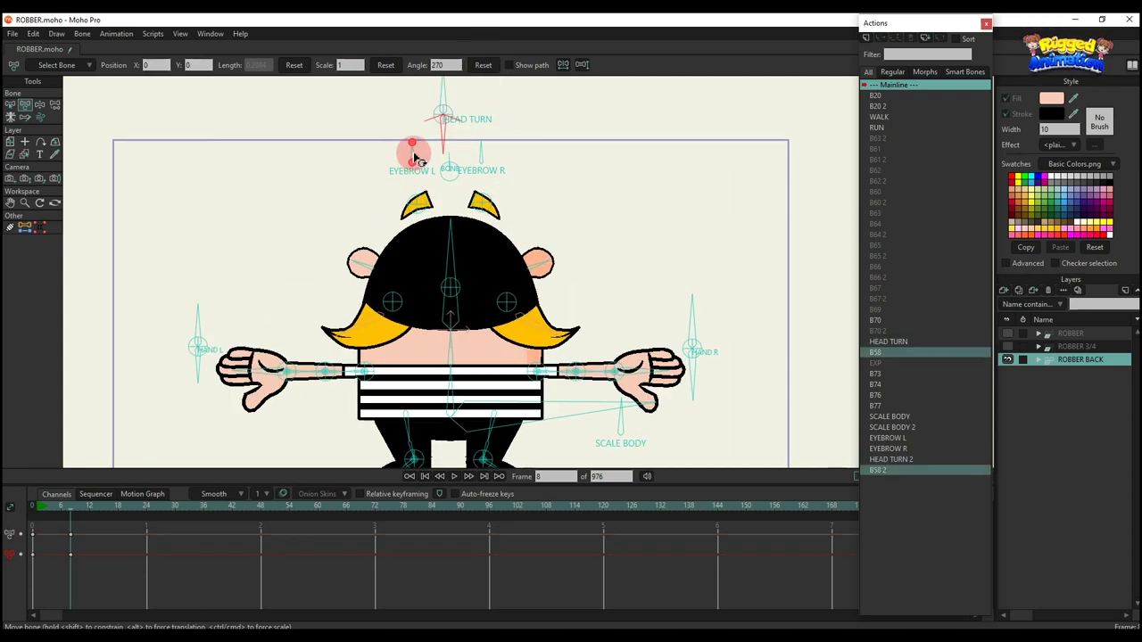
{"action": "left_click_drag", "start_coordinate": [436, 168], "coordinate": [475, 181]}
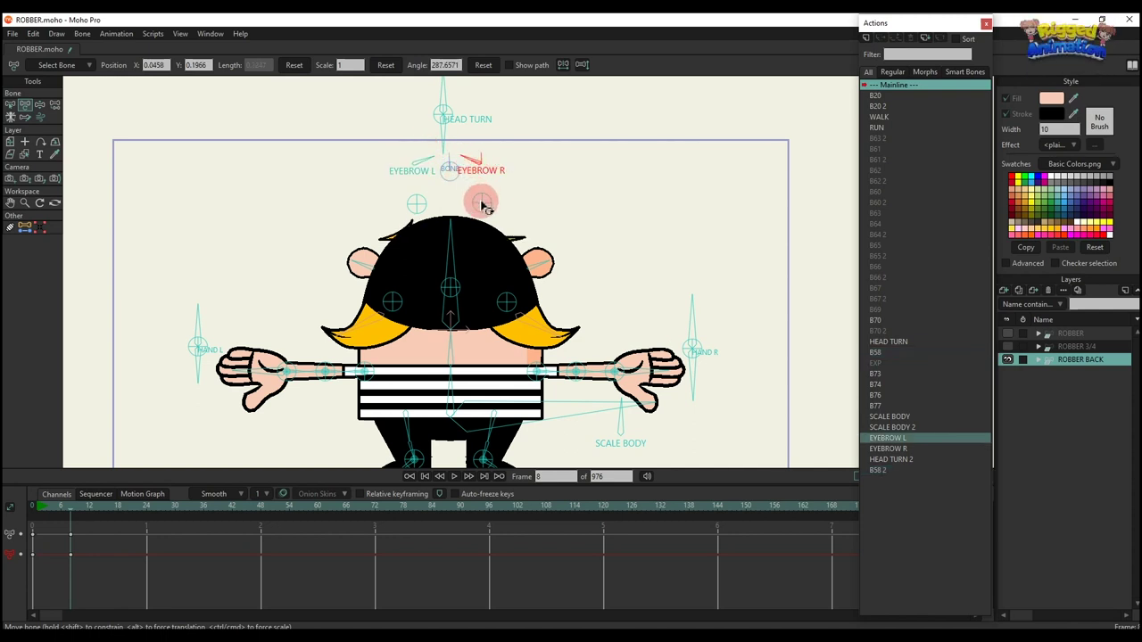
{"action": "left_click", "coordinate": [482, 181]}
{"action": "left_click", "coordinate": [423, 204]}
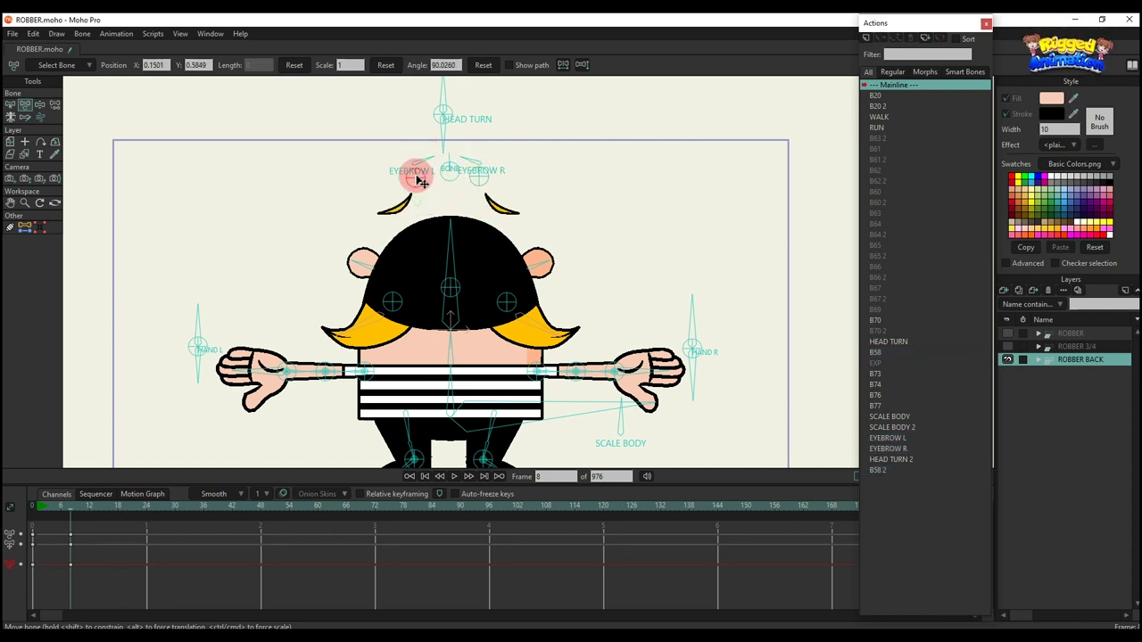
Tilt the back-view robber's head bone and body bone, resetting the angle of each.
{"action": "scroll", "coordinate": [462, 209], "scroll_direction": "down", "scroll_amount": 2}
{"action": "left_click_drag", "start_coordinate": [459, 225], "coordinate": [410, 164]}
{"action": "left_click_drag", "start_coordinate": [406, 182], "coordinate": [449, 162]}
{"action": "left_click", "coordinate": [484, 66]}
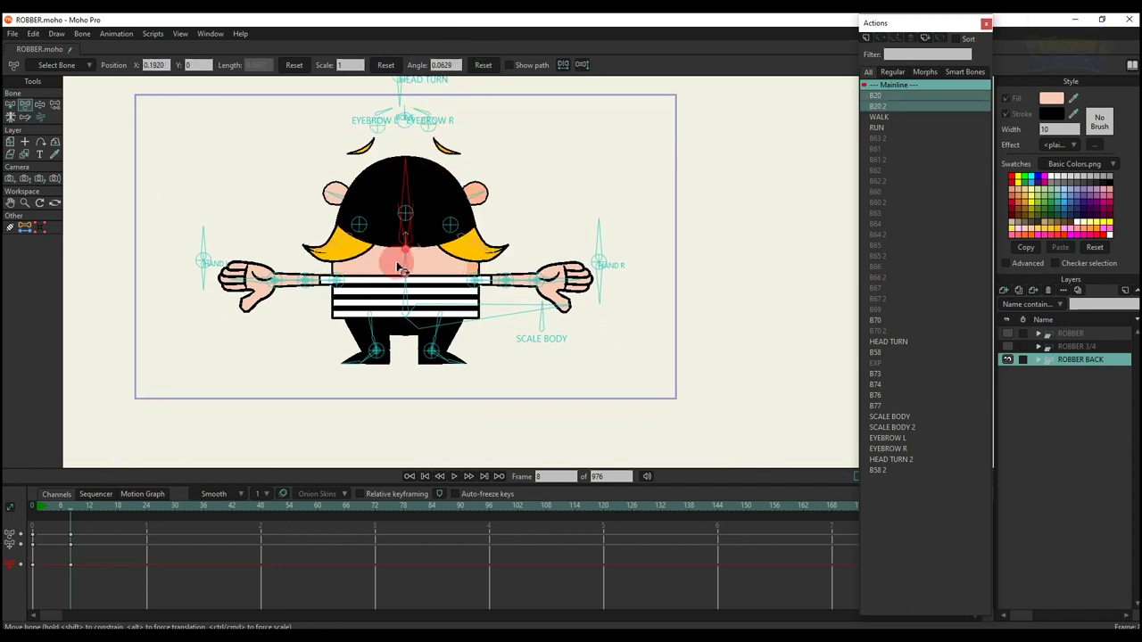
{"action": "scroll", "coordinate": [399, 265], "scroll_direction": "up", "scroll_amount": 2}
{"action": "left_click_drag", "start_coordinate": [408, 257], "coordinate": [407, 253]}
{"action": "left_click", "coordinate": [482, 67]}
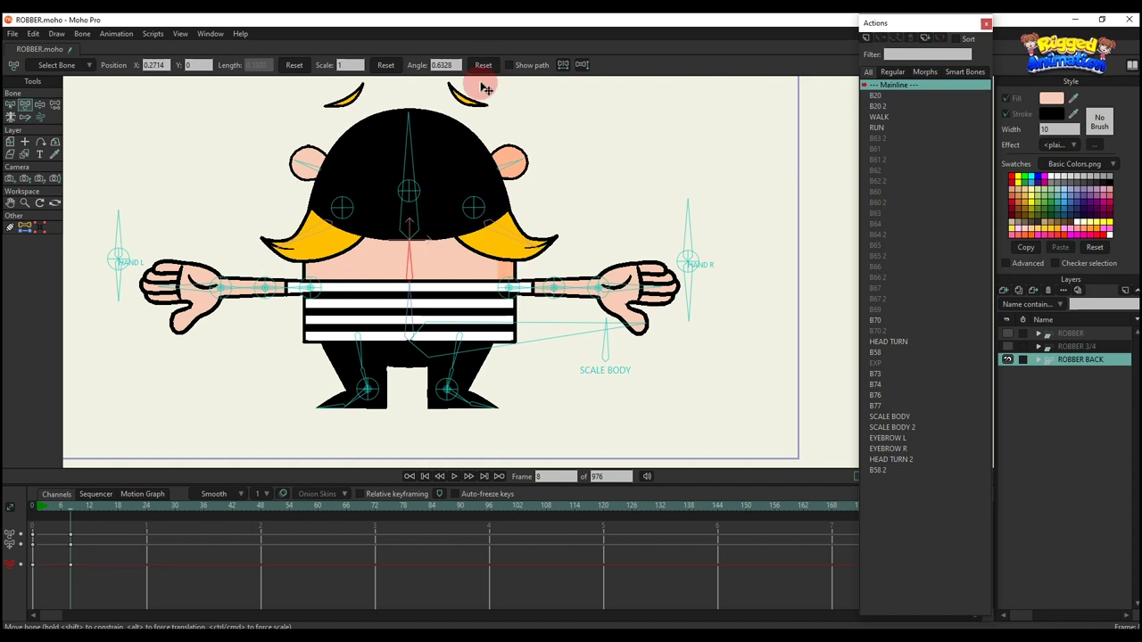
Stretch both arms of the back view outward with their wrist bones, and delete the keyframes.
{"action": "scroll", "coordinate": [391, 242], "scroll_direction": "down", "scroll_amount": 2}
{"action": "scroll", "coordinate": [303, 269], "scroll_direction": "up", "scroll_amount": 3}
{"action": "left_click_drag", "start_coordinate": [315, 273], "coordinate": [198, 351]}
{"action": "scroll", "coordinate": [407, 293], "scroll_direction": "down", "scroll_amount": 2}
{"action": "left_click_drag", "start_coordinate": [408, 298], "coordinate": [326, 295]}
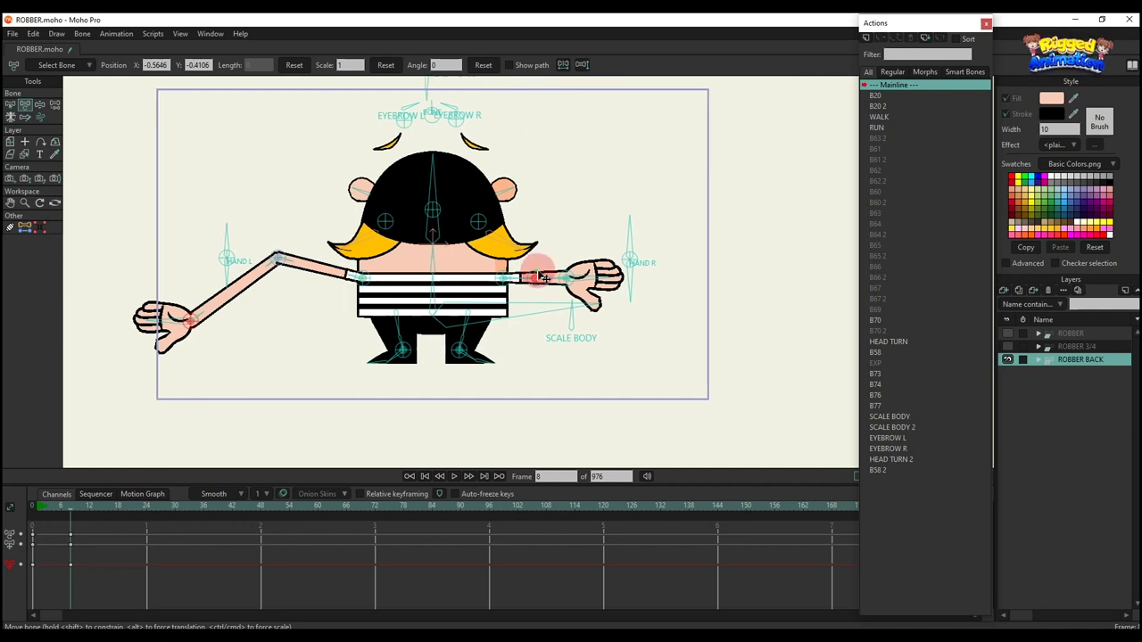
{"action": "left_click_drag", "start_coordinate": [544, 278], "coordinate": [673, 320]}
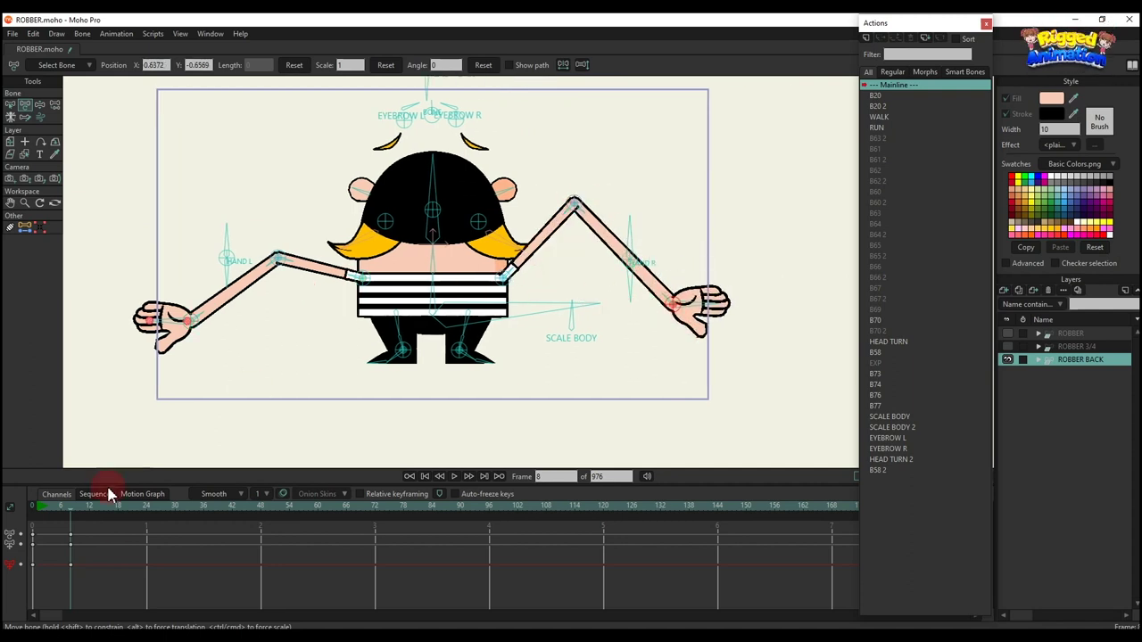
{"action": "left_click_drag", "start_coordinate": [111, 495], "coordinate": [18, 576]}
{"action": "key", "text": "BackSpace"}
Rotate the HAND L and HAND R bones to switch the back-view hand shapes, and delete the keyframes.
{"action": "left_click_drag", "start_coordinate": [220, 246], "coordinate": [267, 247]}
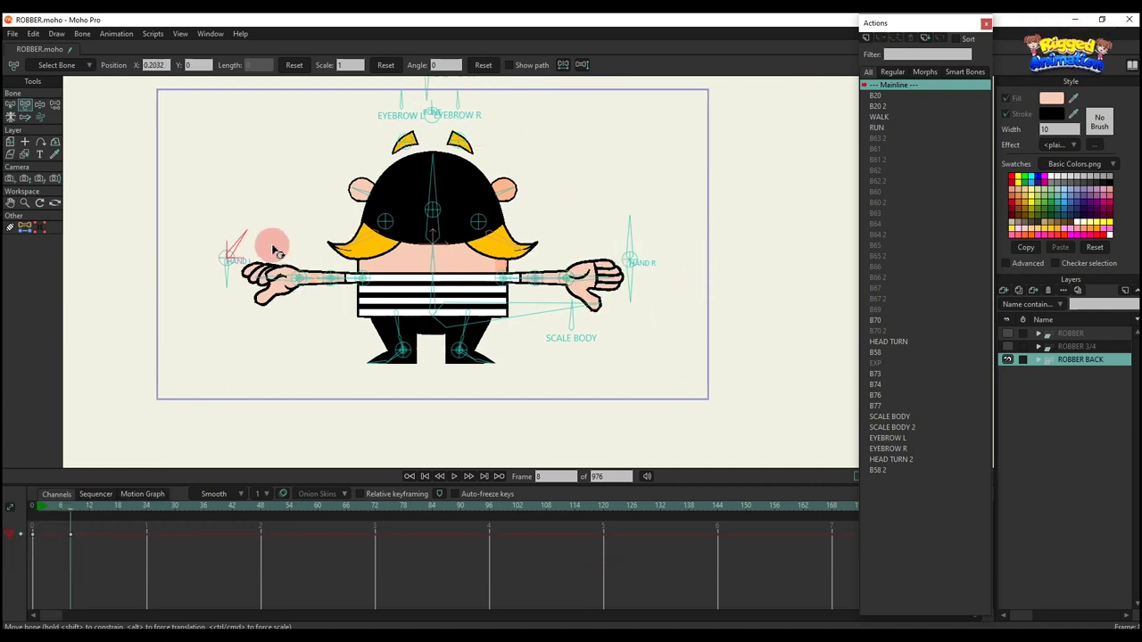
{"action": "left_click", "coordinate": [470, 287]}
{"action": "left_click_drag", "start_coordinate": [622, 240], "coordinate": [551, 337]}
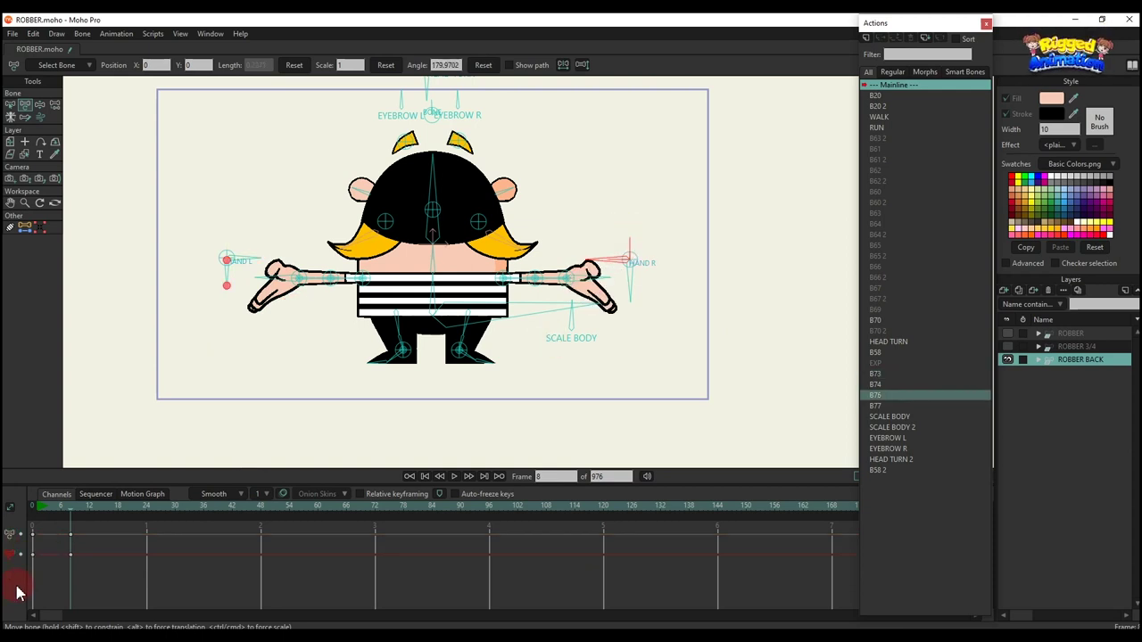
{"action": "left_click_drag", "start_coordinate": [16, 586], "coordinate": [116, 513]}
{"action": "key", "text": "BackSpace"}
Bend the left arm inward and rotate its hand so that it tucks out of sight at the robber's waist.
{"action": "scroll", "coordinate": [317, 284], "scroll_direction": "up", "scroll_amount": 3}
{"action": "scroll", "coordinate": [321, 290], "scroll_direction": "up", "scroll_amount": 2}
{"action": "left_click_drag", "start_coordinate": [293, 293], "coordinate": [473, 397]}
{"action": "left_click", "coordinate": [430, 344]}
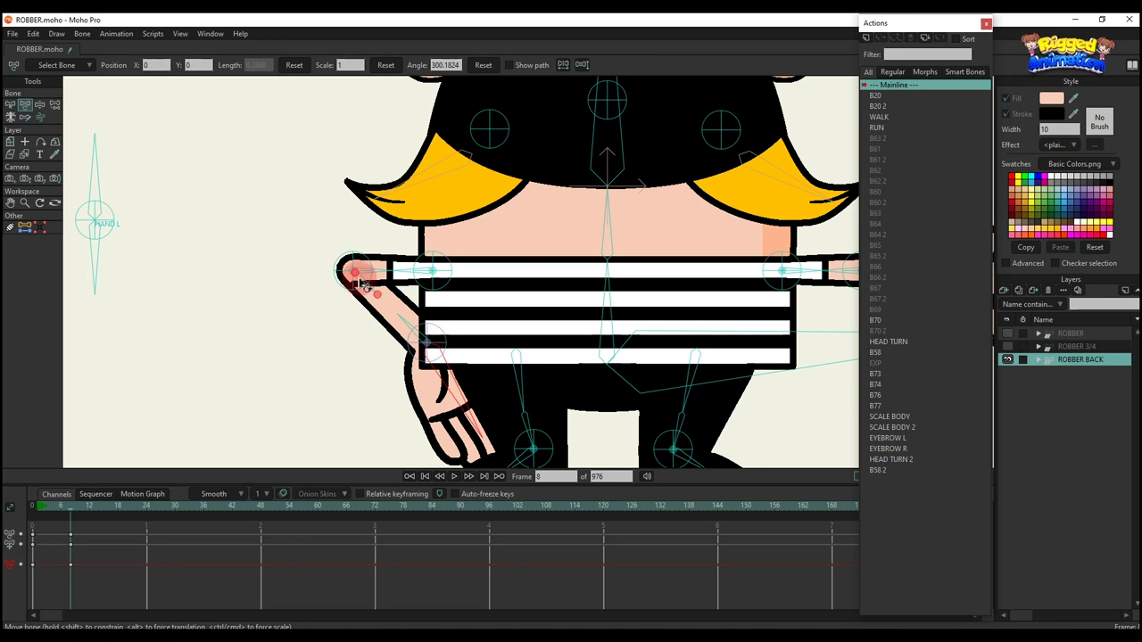
{"action": "left_click_drag", "start_coordinate": [356, 272], "coordinate": [370, 296]}
{"action": "left_click_drag", "start_coordinate": [447, 342], "coordinate": [451, 216]}
{"action": "scroll", "coordinate": [451, 216], "scroll_direction": "down", "scroll_amount": 2}
{"action": "left_click", "coordinate": [455, 247]}
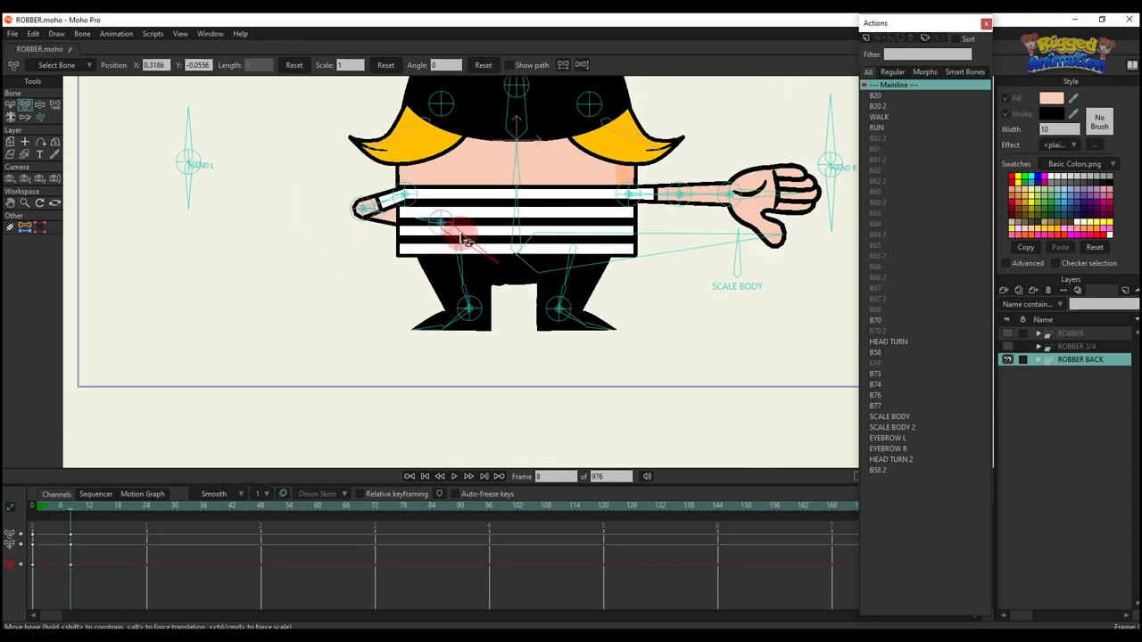
Bend the right arm inward to the waist and rotate the HAND R bone to hide the hand on the far side of the body.
{"action": "left_click_drag", "start_coordinate": [687, 210], "coordinate": [598, 258]}
{"action": "key", "text": "ctrl+z"}
{"action": "left_click_drag", "start_coordinate": [638, 249], "coordinate": [566, 271]}
{"action": "scroll", "coordinate": [567, 272], "scroll_direction": "down", "scroll_amount": 2}
{"action": "scroll", "coordinate": [578, 282], "scroll_direction": "up", "scroll_amount": 2}
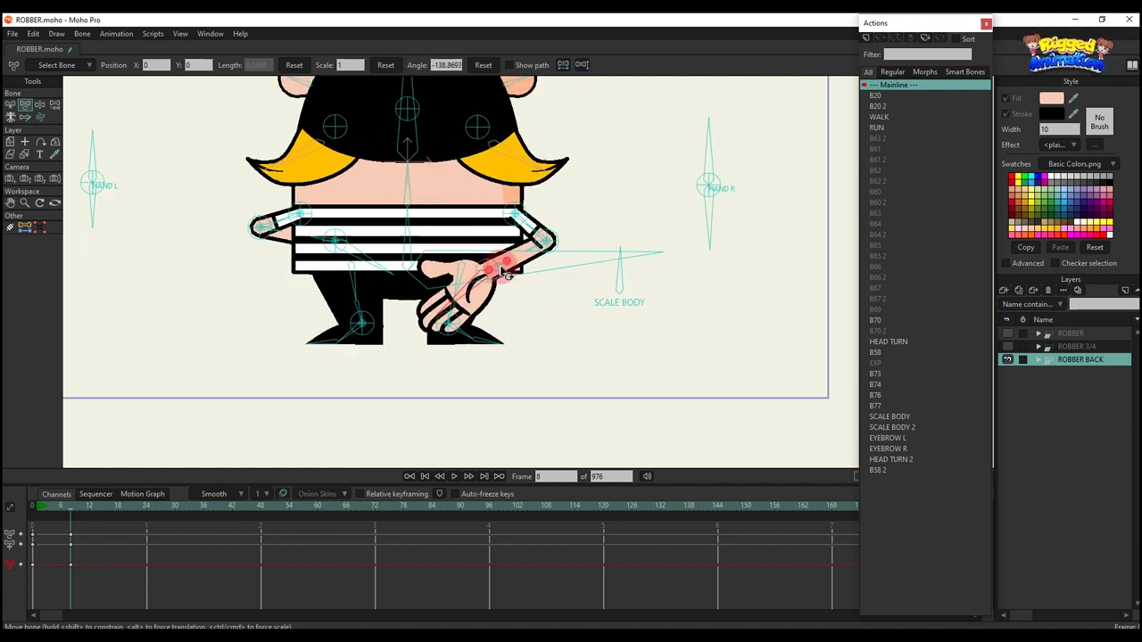
{"action": "left_click", "coordinate": [750, 210]}
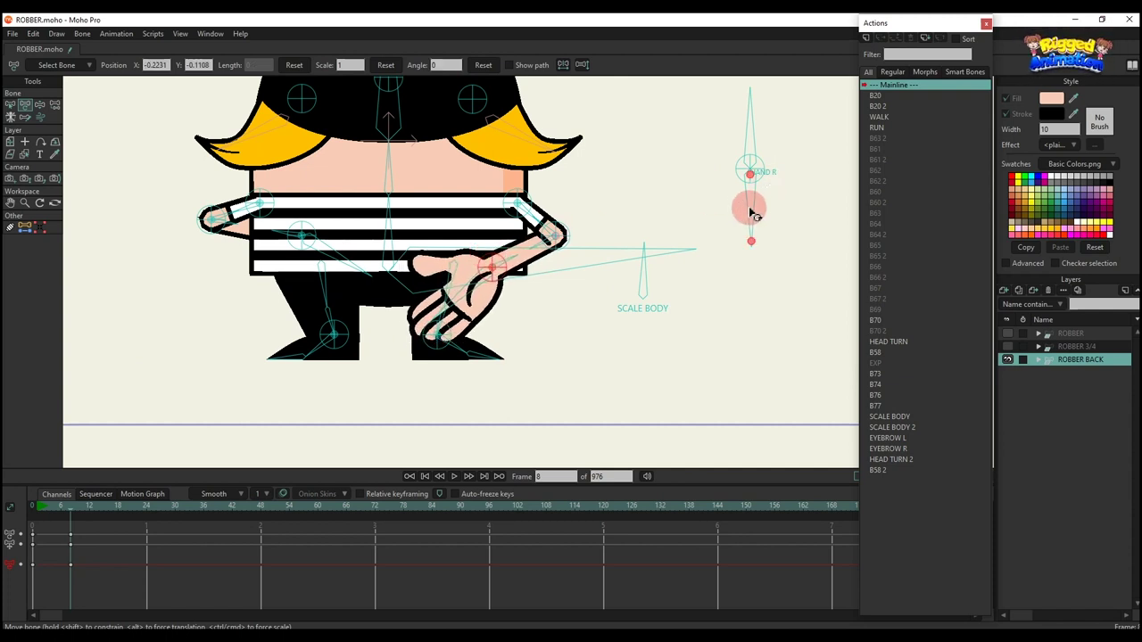
{"action": "left_click_drag", "start_coordinate": [509, 257], "coordinate": [461, 283]}
{"action": "left_click", "coordinate": [578, 288]}
{"action": "scroll", "coordinate": [529, 217], "scroll_direction": "down", "scroll_amount": 2}
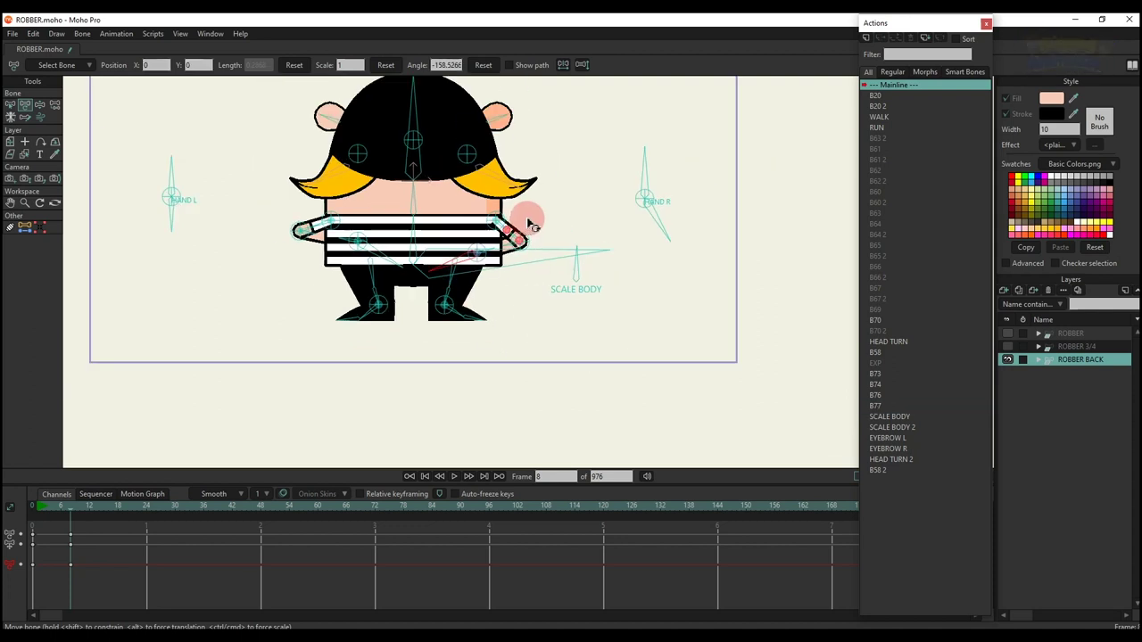
{"action": "scroll", "coordinate": [529, 227], "scroll_direction": "up", "scroll_amount": 1}
{"action": "left_click", "coordinate": [526, 239]}
{"action": "scroll", "coordinate": [535, 258], "scroll_direction": "down", "scroll_amount": 2}
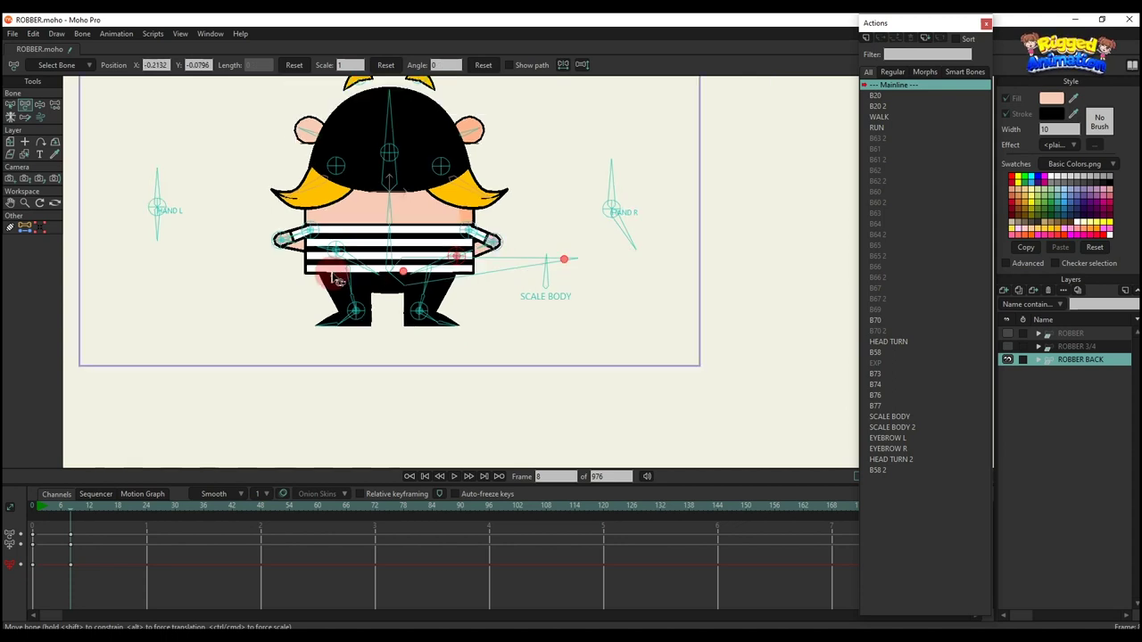
Pull both tucked back-view hands outward and down so the arms hang at the robber's sides.
{"action": "scroll", "coordinate": [526, 259], "scroll_direction": "up", "scroll_amount": 2}
{"action": "left_click_drag", "start_coordinate": [522, 258], "coordinate": [571, 309]}
{"action": "left_click_drag", "start_coordinate": [318, 260], "coordinate": [303, 322]}
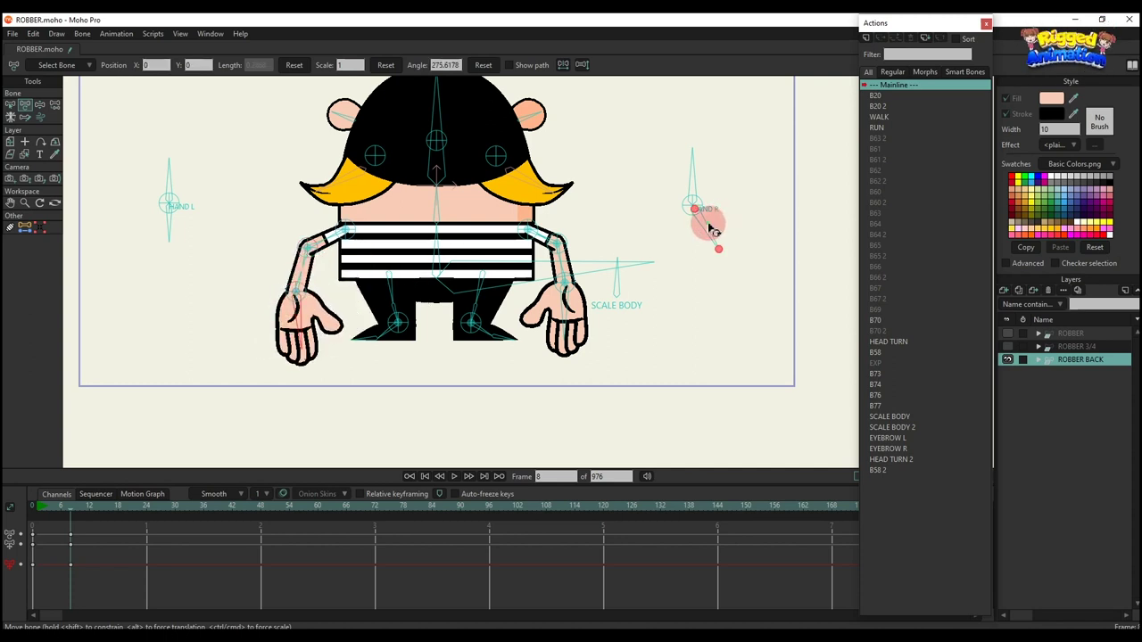
Rotate the HAND R and HAND L bones and bend both forearms inward so the hands rest over the waist.
{"action": "left_click_drag", "start_coordinate": [711, 230], "coordinate": [504, 297]}
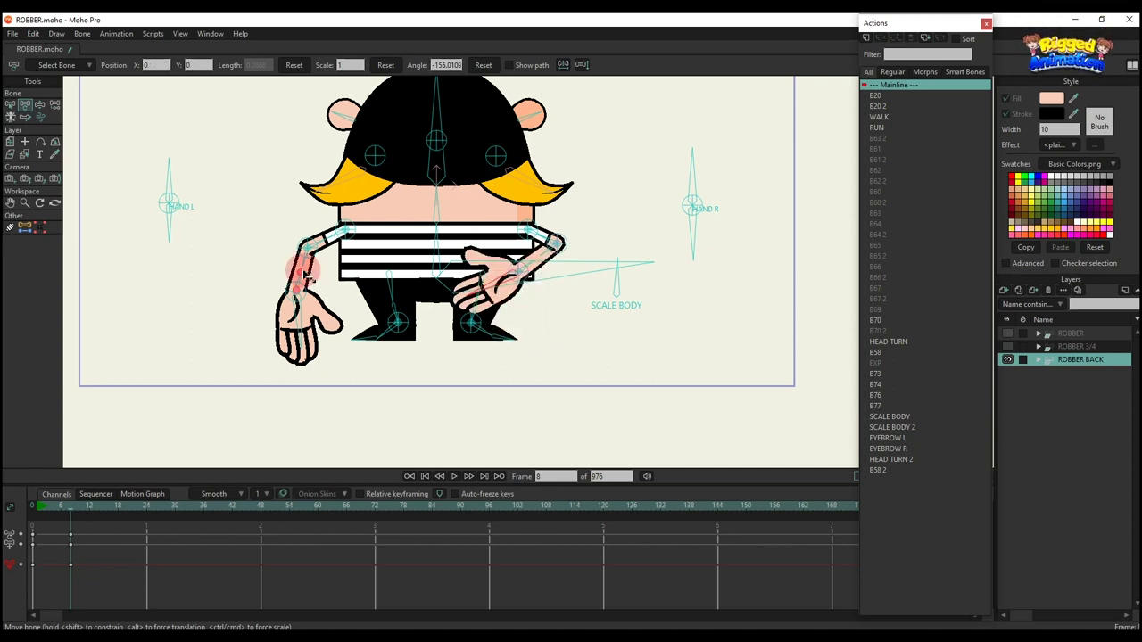
{"action": "left_click_drag", "start_coordinate": [321, 295], "coordinate": [372, 283]}
{"action": "left_click", "coordinate": [133, 214]}
{"action": "left_click", "coordinate": [319, 276]}
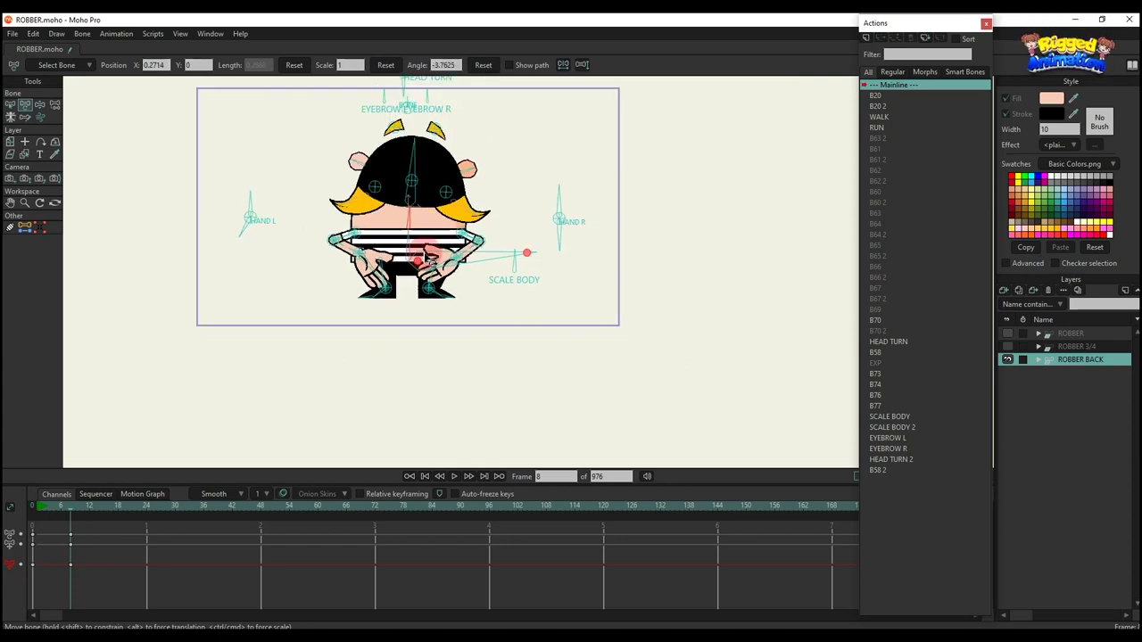
Shift the back view's body bone, rotate the SCALE BODY bone, and delete the pose keyframes.
{"action": "mouse_move", "coordinate": [419, 264]}
{"action": "left_mouse_down"}
{"action": "mouse_move", "coordinate": [413, 249]}
{"action": "mouse_move", "coordinate": [414, 286]}
{"action": "mouse_move", "coordinate": [432, 258]}
{"action": "left_mouse_up"}
{"action": "left_click_drag", "start_coordinate": [515, 259], "coordinate": [551, 267]}
{"action": "left_click_drag", "start_coordinate": [148, 541], "coordinate": [52, 535]}
{"action": "key", "text": "BackSpace"}
Insert the WALK action on the back view at frame 8, hide the bone overlay, and play the walk cycle.
{"action": "scroll", "coordinate": [313, 265], "scroll_direction": "down", "scroll_amount": 1}
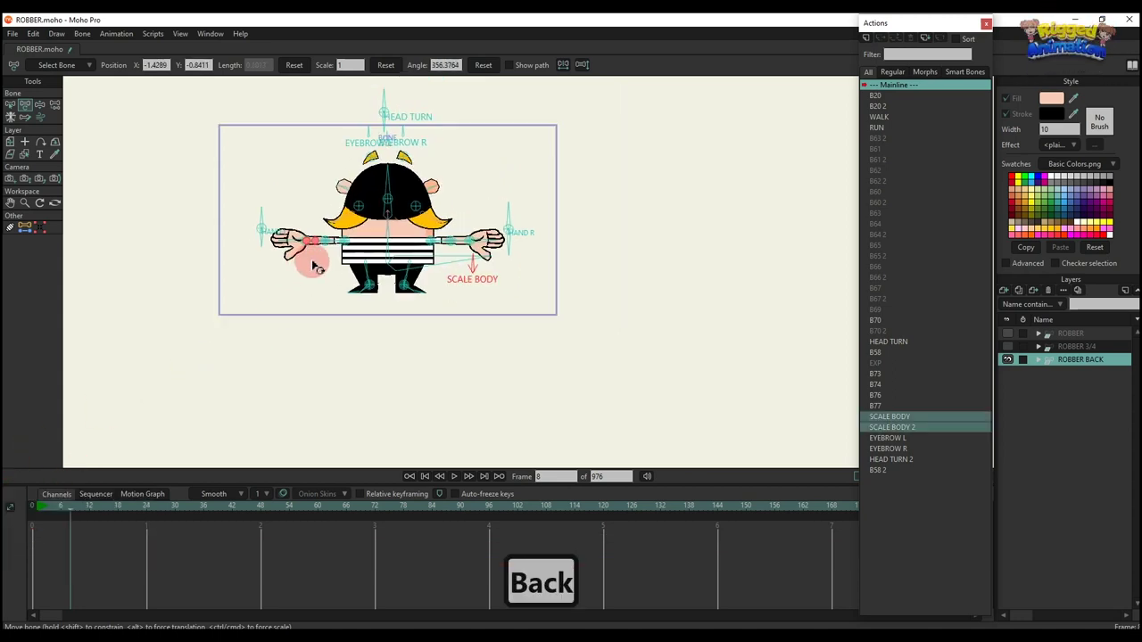
{"action": "left_click_drag", "start_coordinate": [314, 265], "coordinate": [292, 330]}
{"action": "left_click", "coordinate": [879, 118]}
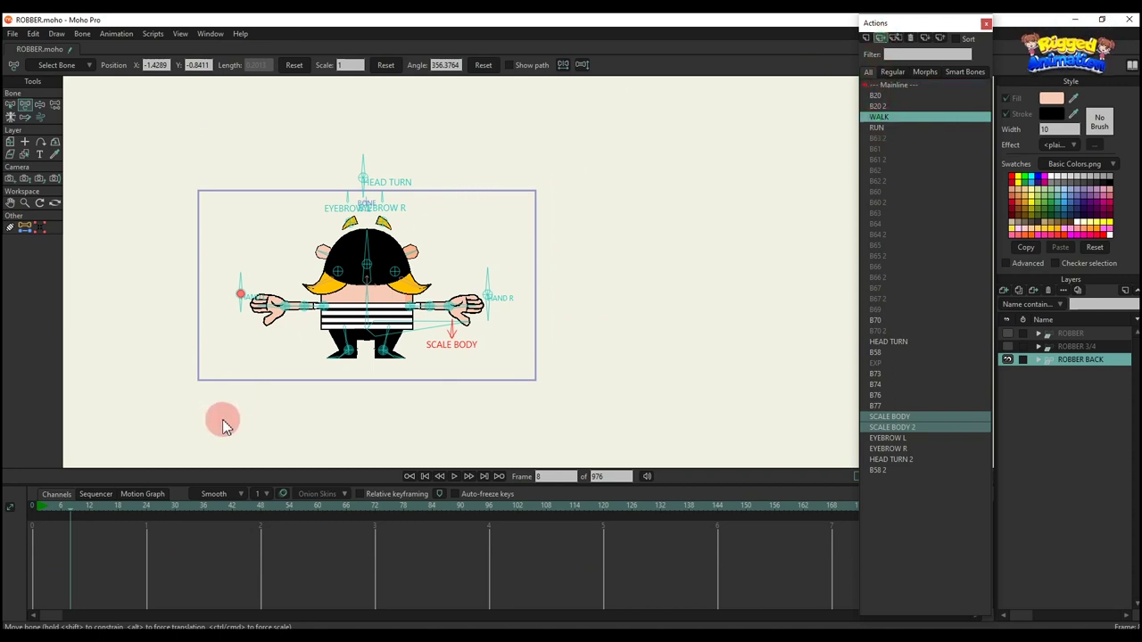
{"action": "key", "text": "space"}
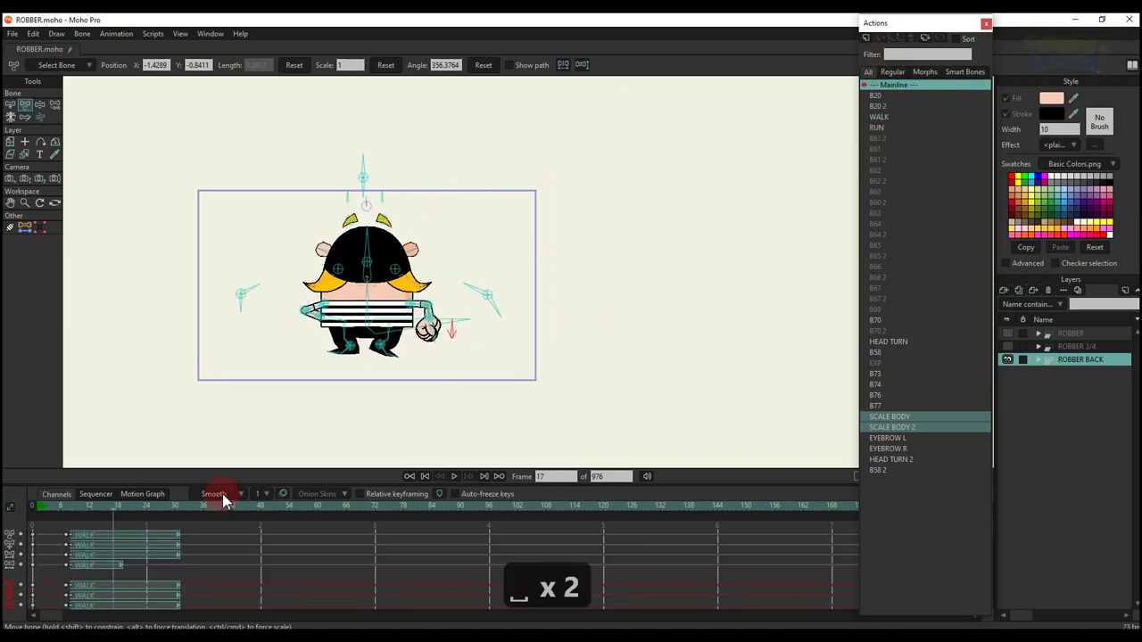
{"action": "key", "text": "ctrl+shift+c"}
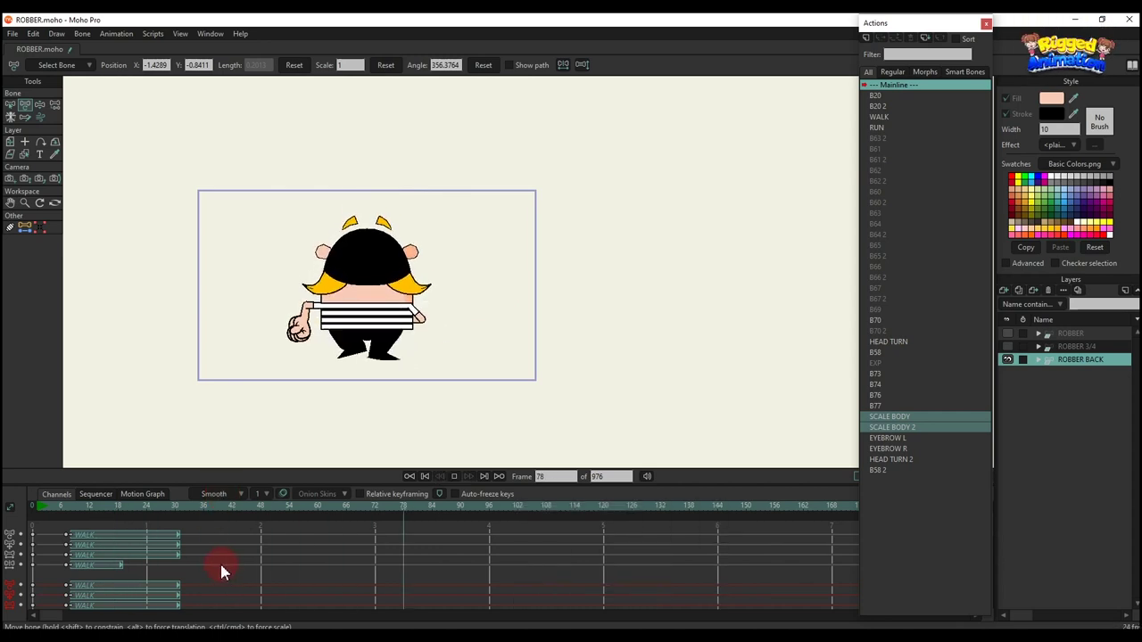
{"action": "key", "text": "space"}
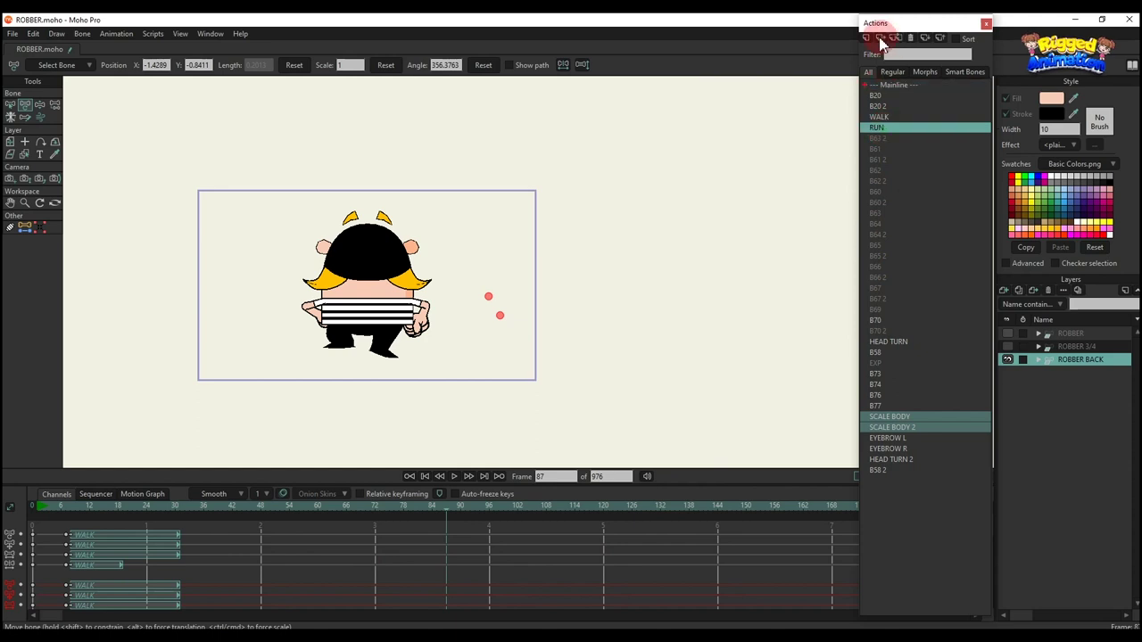
Insert the RUN action at frame 87, play the run cycle, and delete all WALK and RUN keyframes.
{"action": "key", "text": "space"}
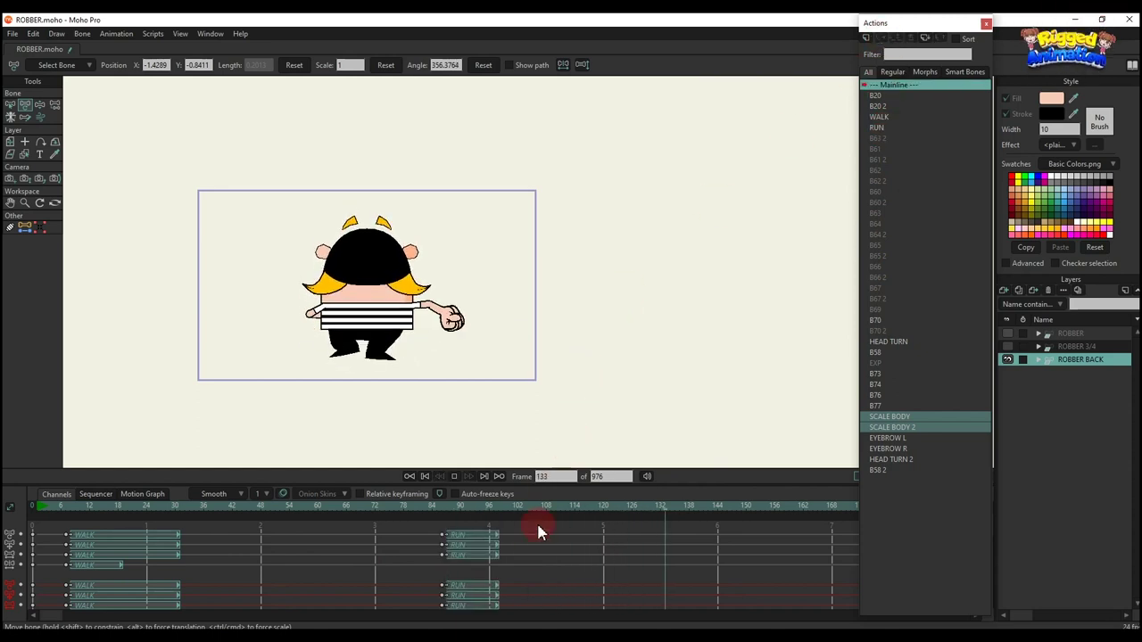
{"action": "key", "text": "space"}
{"action": "left_click_drag", "start_coordinate": [596, 607], "coordinate": [30, 439]}
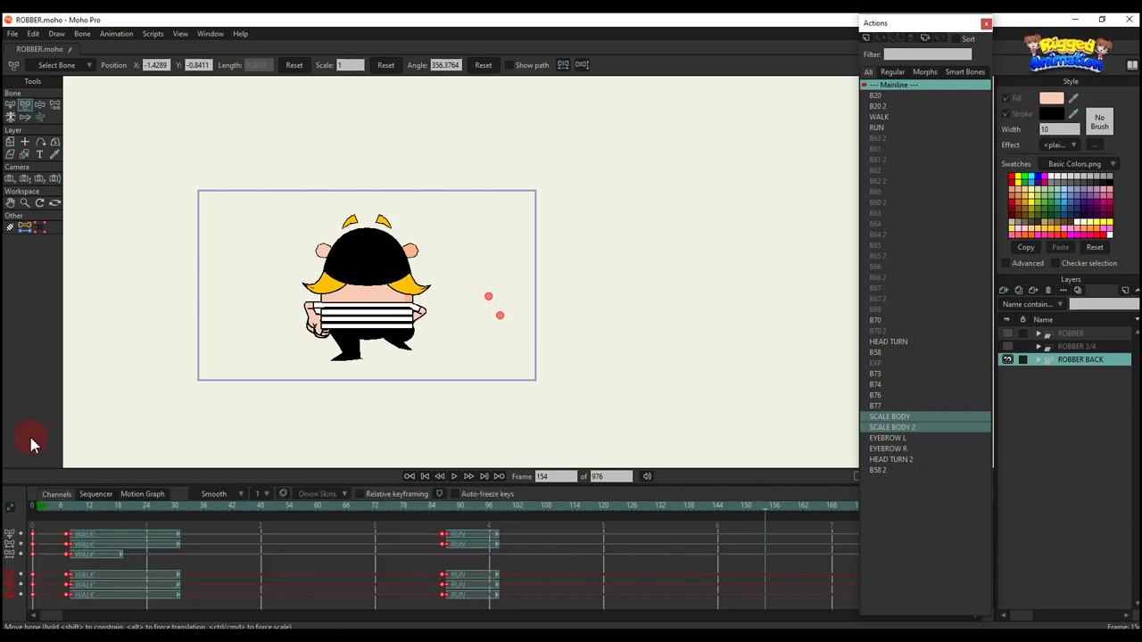
{"action": "key", "text": "BackSpace"}
Return the timeline to frame 0 and show the ROBBER and ROBBER 3/4 layers along with ROBBER BACK.
{"action": "left_click_drag", "start_coordinate": [39, 509], "coordinate": [5, 509]}
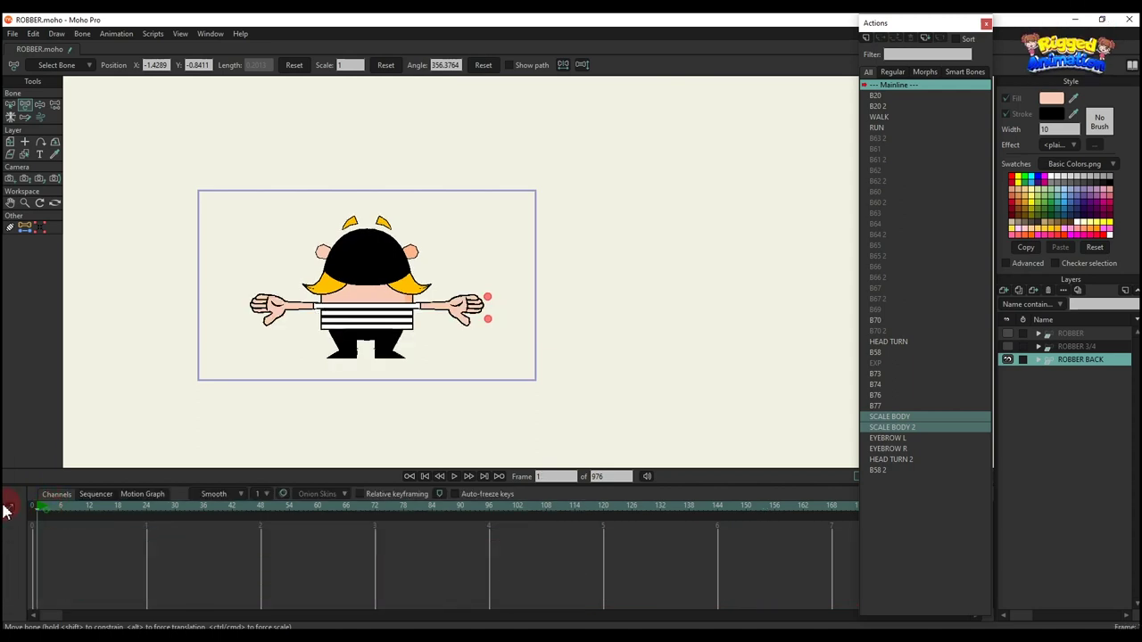
{"action": "left_click", "coordinate": [1006, 335]}
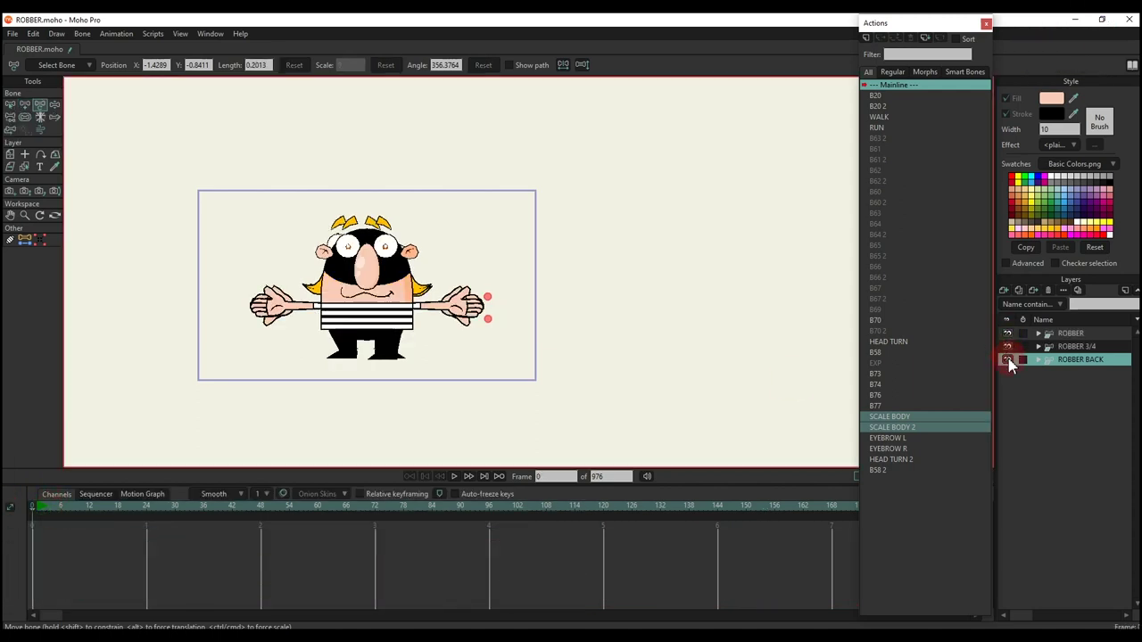